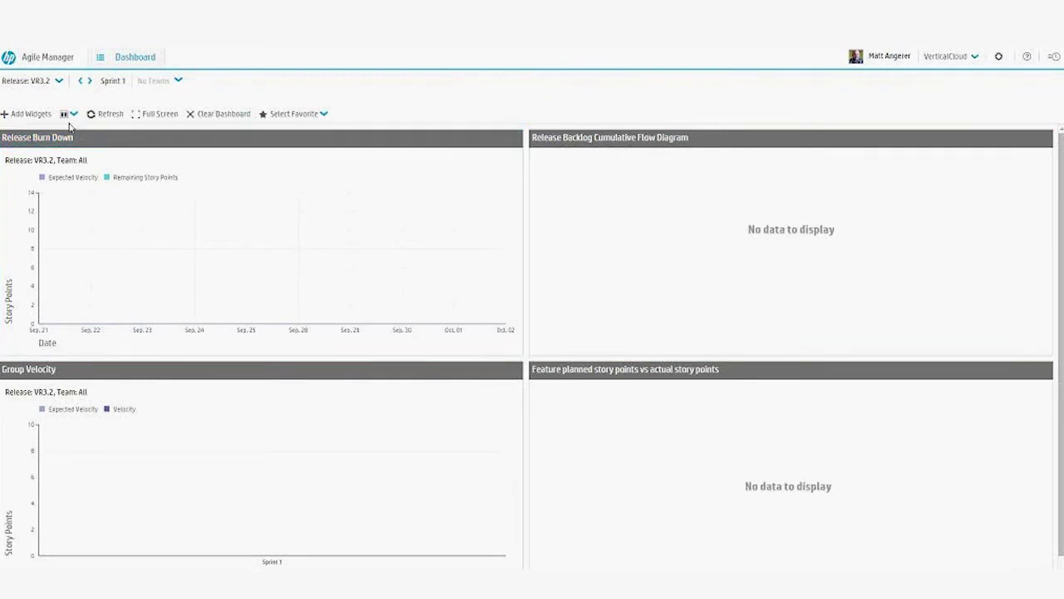
Step: Look over the widgets available for the dashboard without adding any
{"action": "mouse_move", "coordinate": [500, 230]}
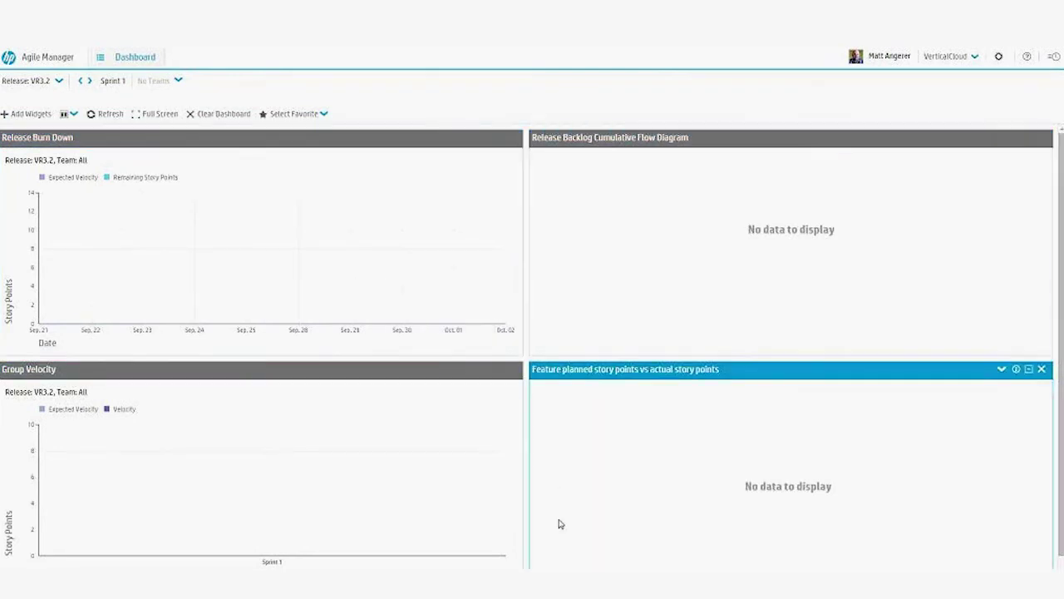
{"action": "left_click", "coordinate": [32, 114]}
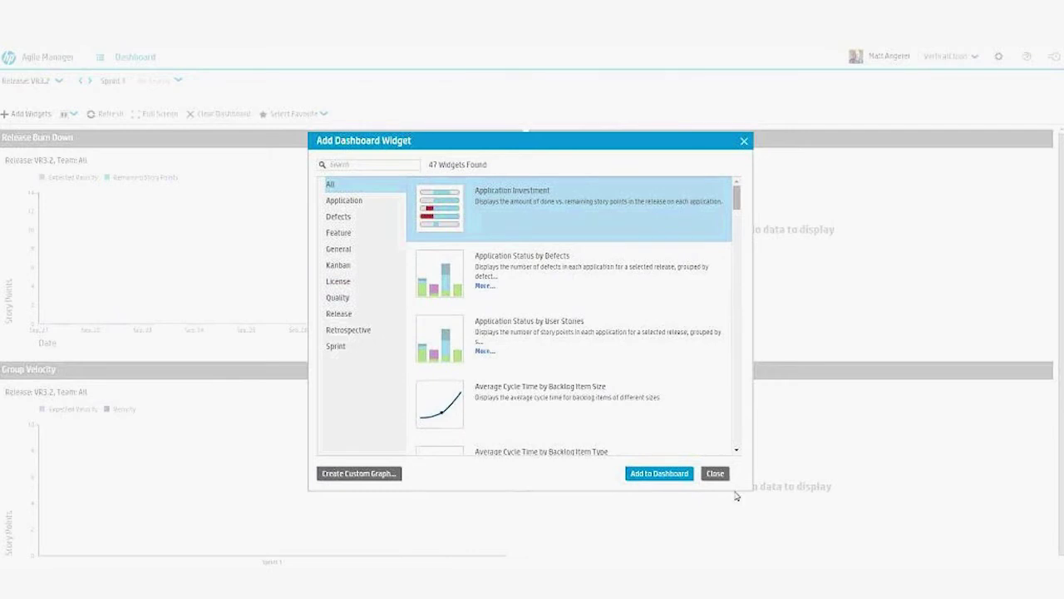
{"action": "key", "text": "Escape"}
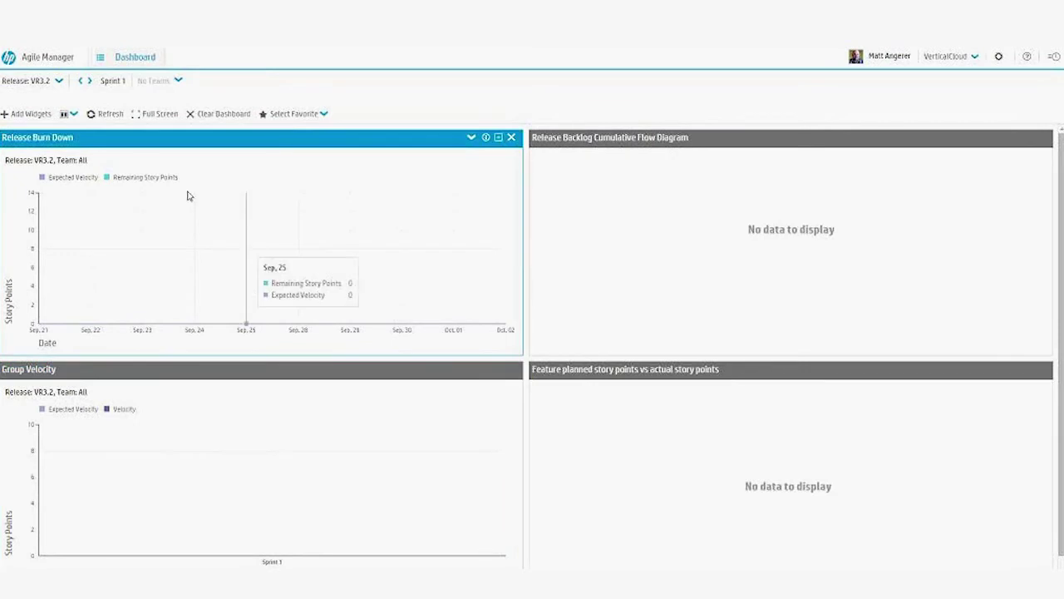
Step: Go from the dashboard to the Product Backlog module's list of backlog items
{"action": "left_click", "coordinate": [108, 61]}
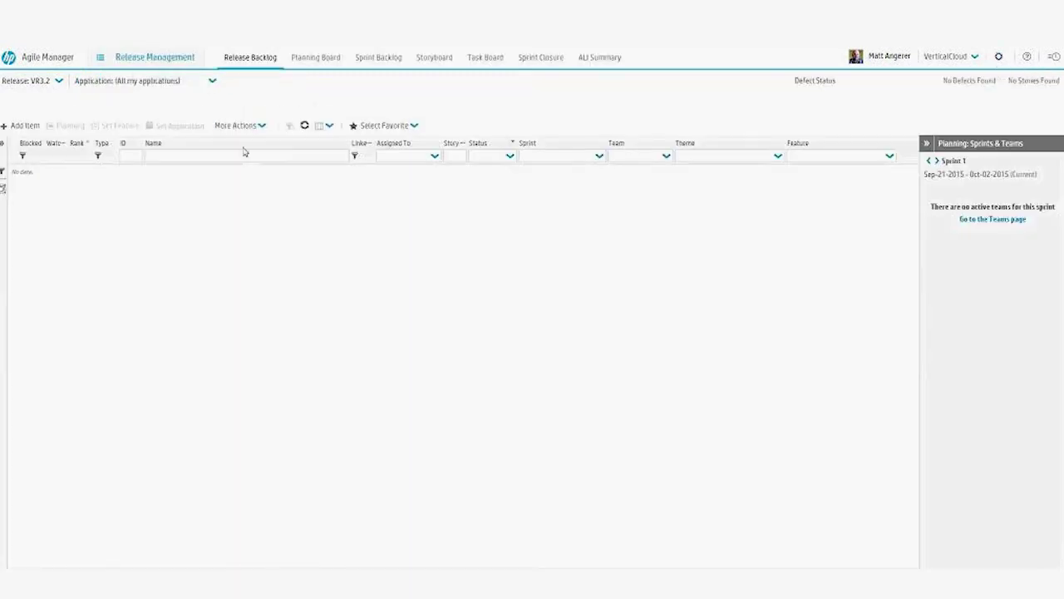
{"action": "mouse_move", "coordinate": [127, 64]}
{"action": "left_click", "coordinate": [132, 103]}
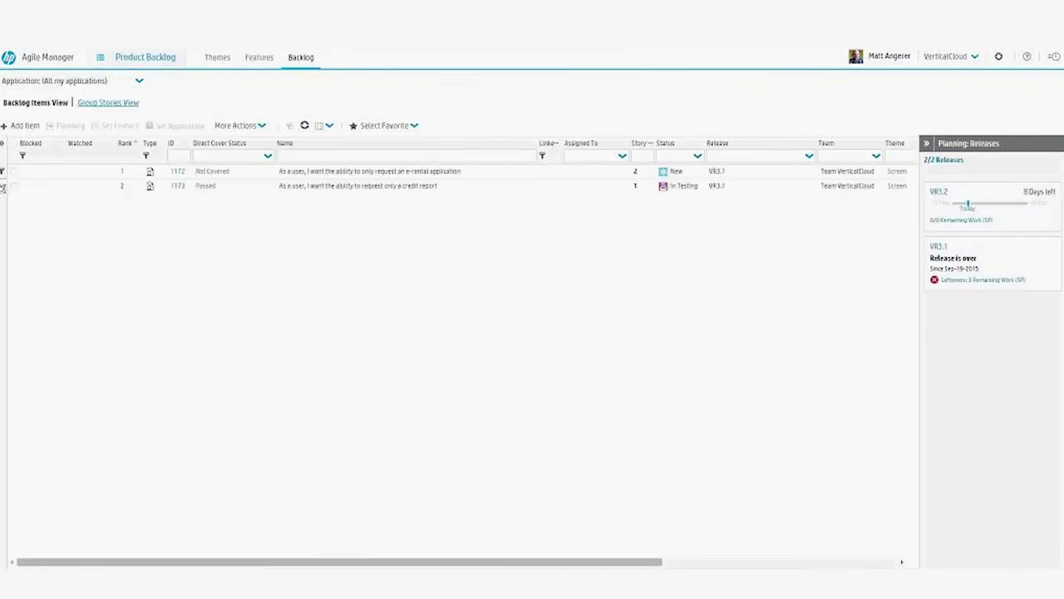
Step: Review the themes, the features and the backlog items in the product backlog
{"action": "left_click", "coordinate": [214, 60]}
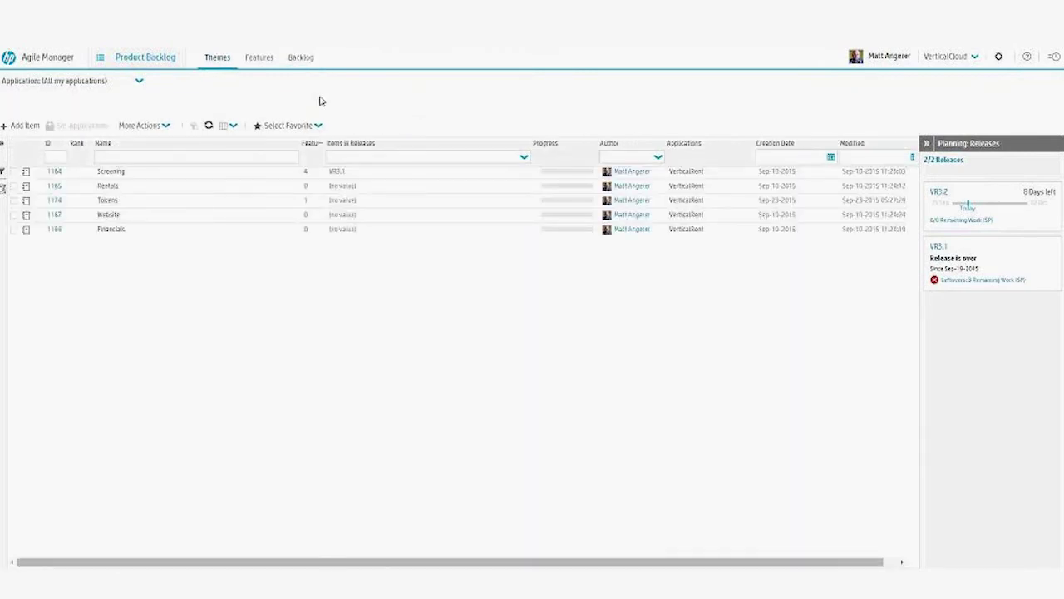
{"action": "left_click", "coordinate": [264, 66]}
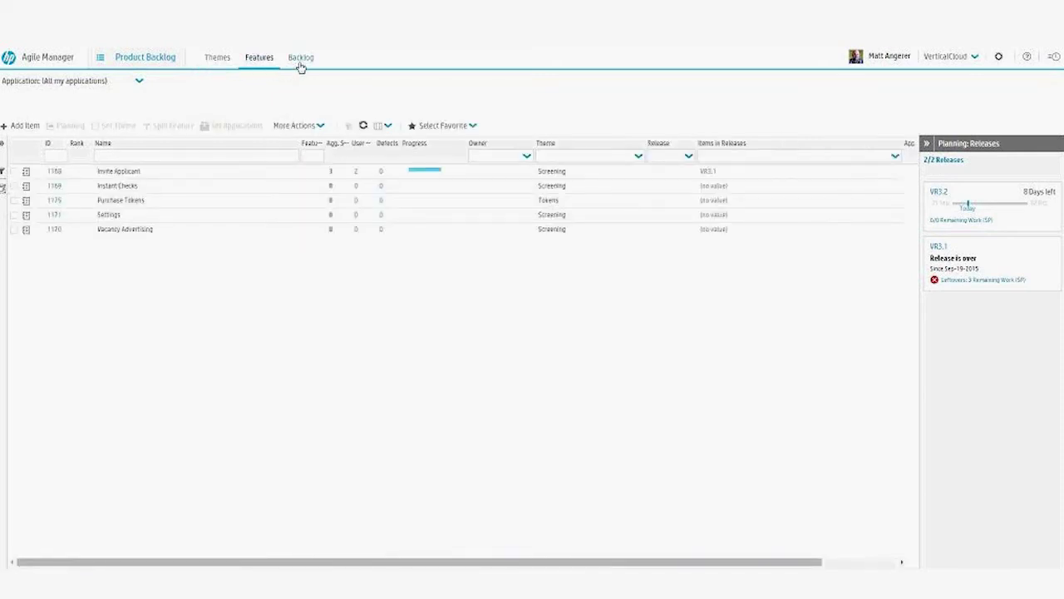
{"action": "left_click", "coordinate": [301, 66]}
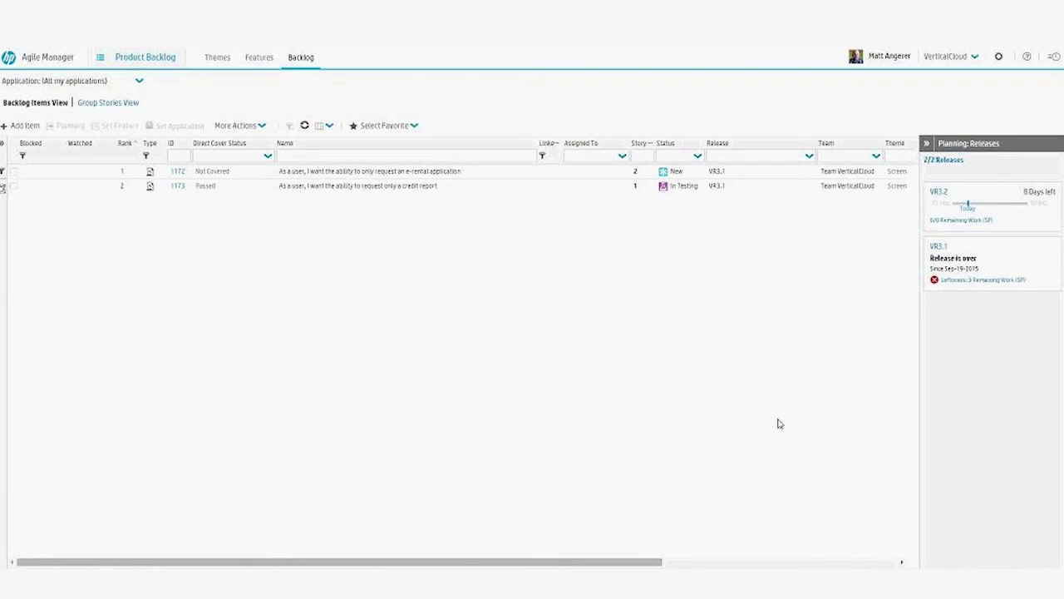
{"action": "mouse_move", "coordinate": [927, 226]}
{"action": "left_click", "coordinate": [217, 57]}
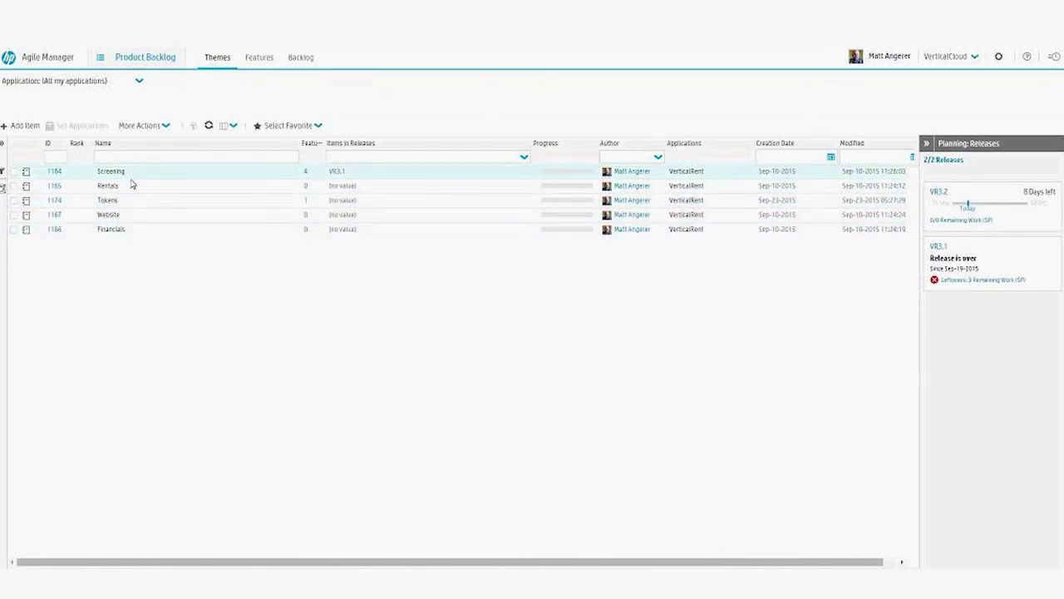
{"action": "left_click", "coordinate": [251, 60]}
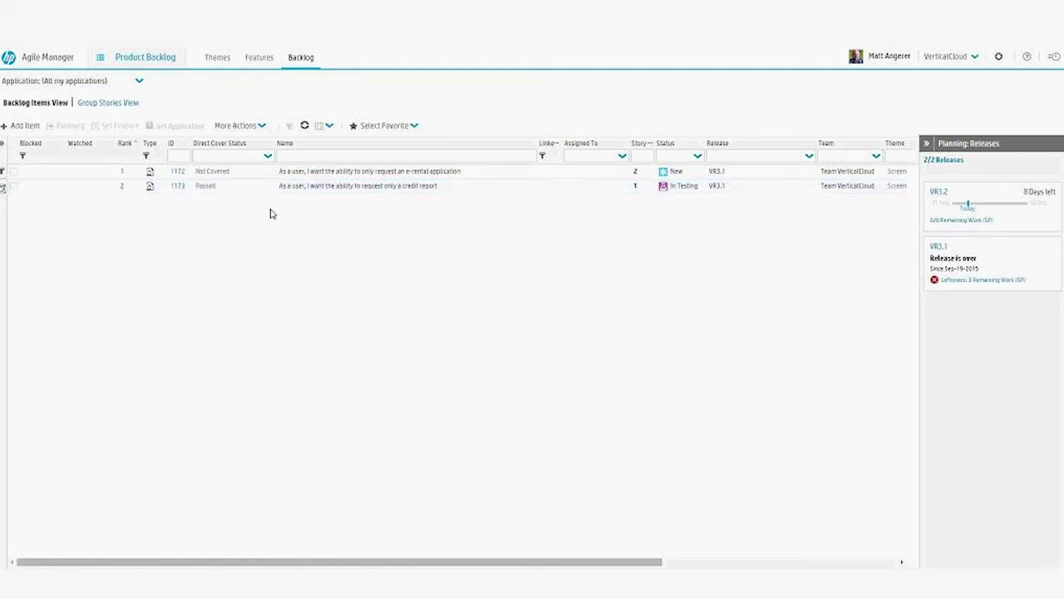
{"action": "left_click", "coordinate": [1027, 55]}
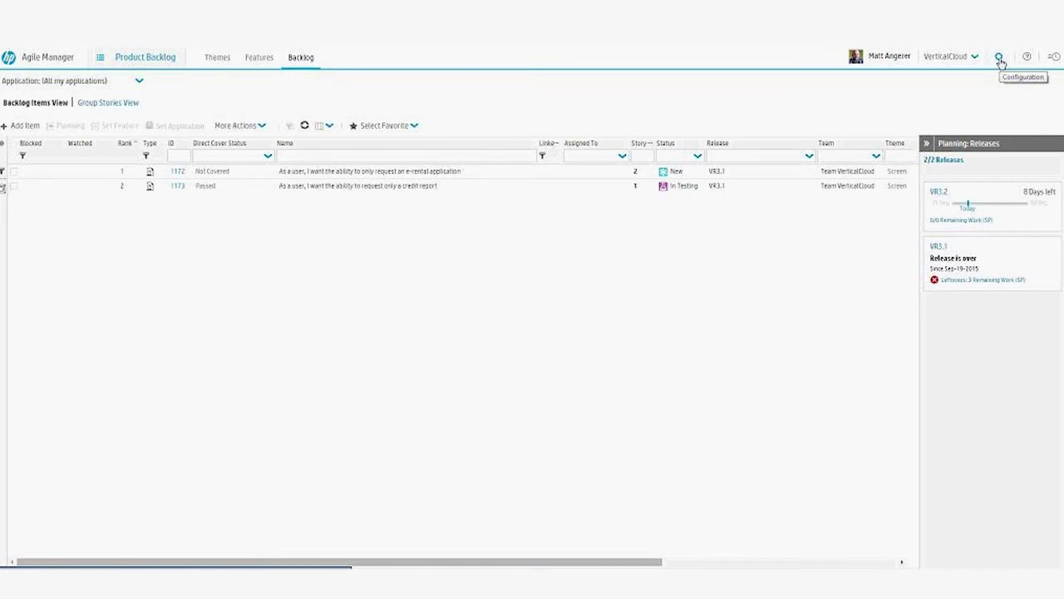
Step: Start a new User Story backlog item named "As a user, I want the ability to invite an applicant"
{"action": "left_click", "coordinate": [24, 126]}
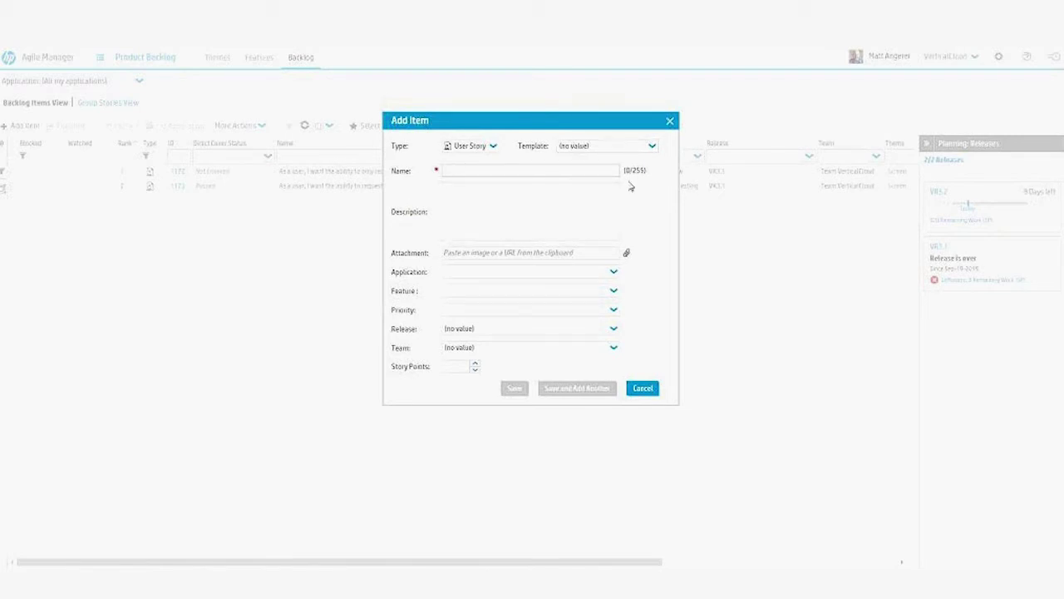
{"action": "type", "text": "As a"}
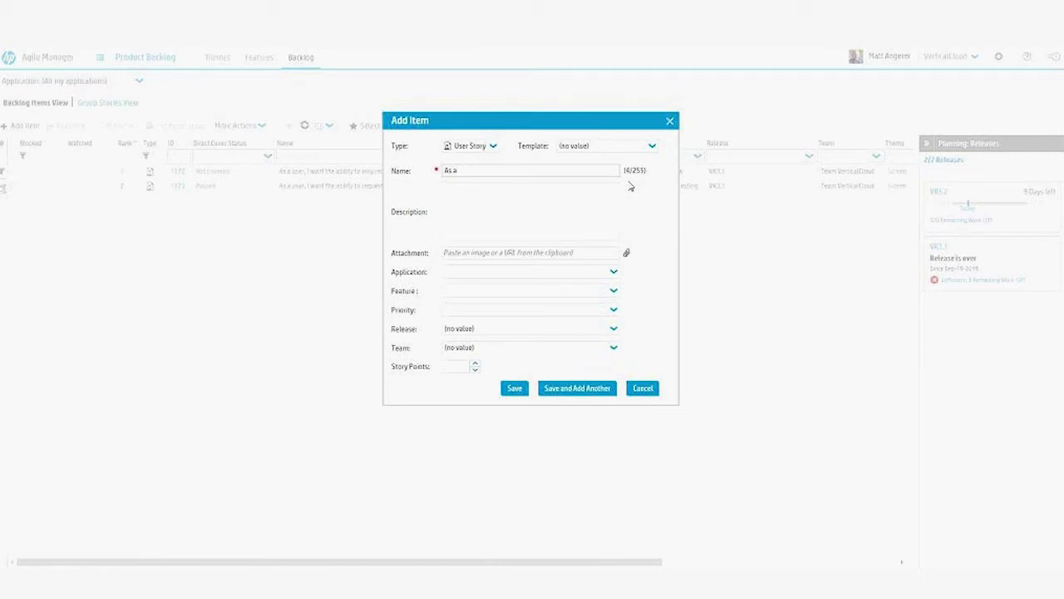
{"action": "type", "text": "user, I want the ability to invite an applicant"}
{"action": "key", "text": "Tab"}
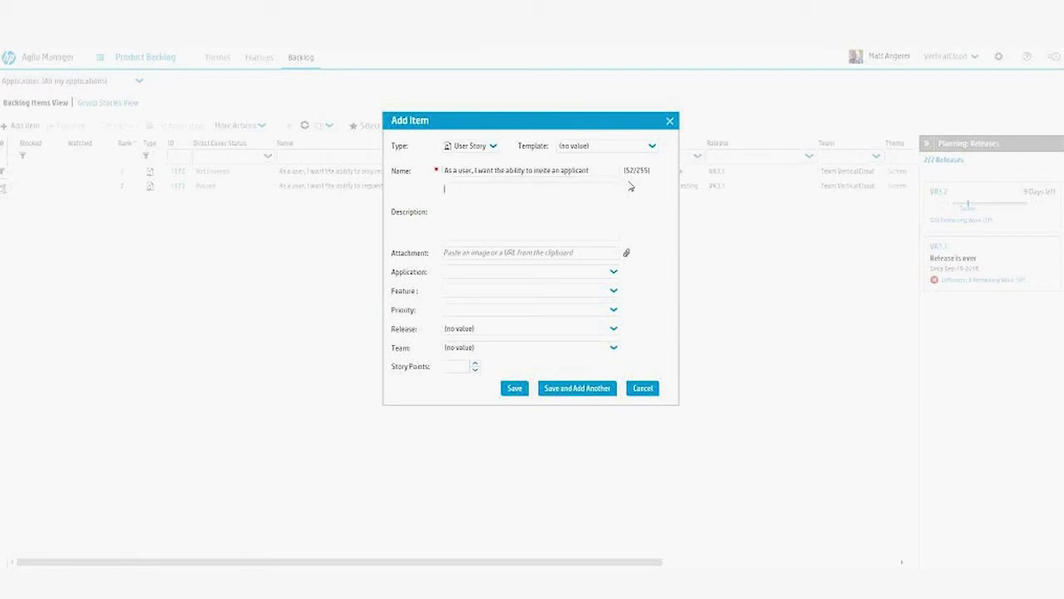
Step: Assign the new story to the VerticalRent application and the Invite Applicant feature under the Screening theme
{"action": "left_click", "coordinate": [613, 274]}
{"action": "left_click", "coordinate": [613, 298]}
{"action": "left_click", "coordinate": [612, 295]}
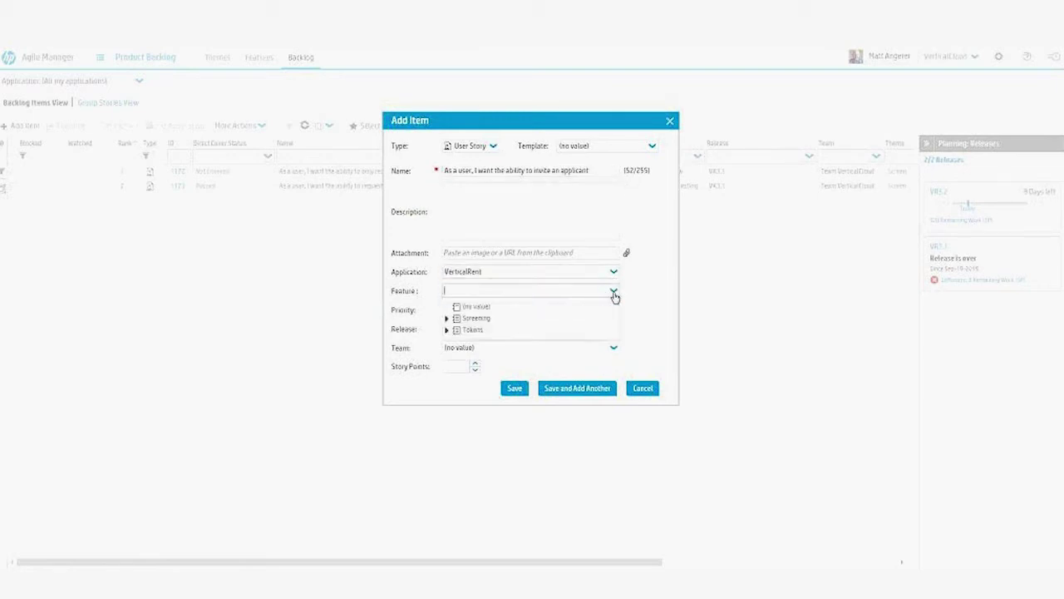
{"action": "left_click", "coordinate": [446, 320]}
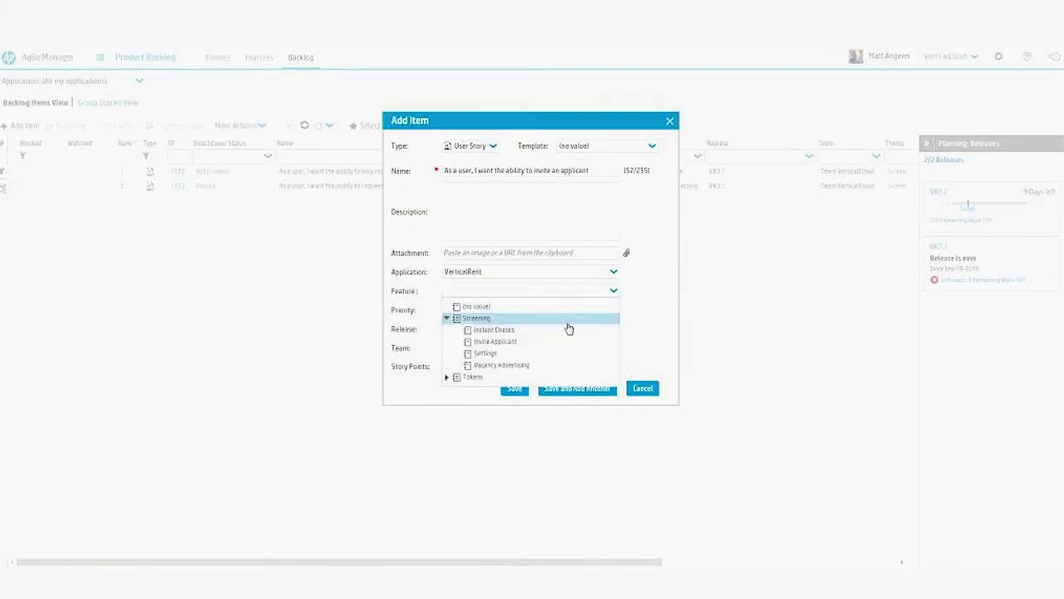
{"action": "left_click", "coordinate": [489, 343]}
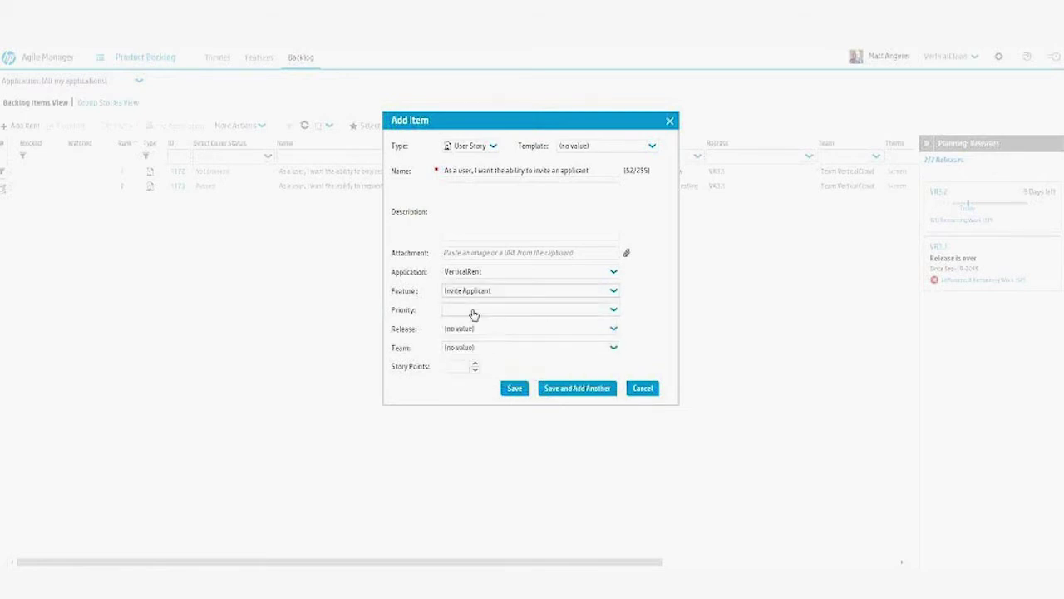
Step: Set the story's priority to 2-Medium, its release to VR3.1 and its team to Team VerticalCloud
{"action": "left_click", "coordinate": [614, 310]}
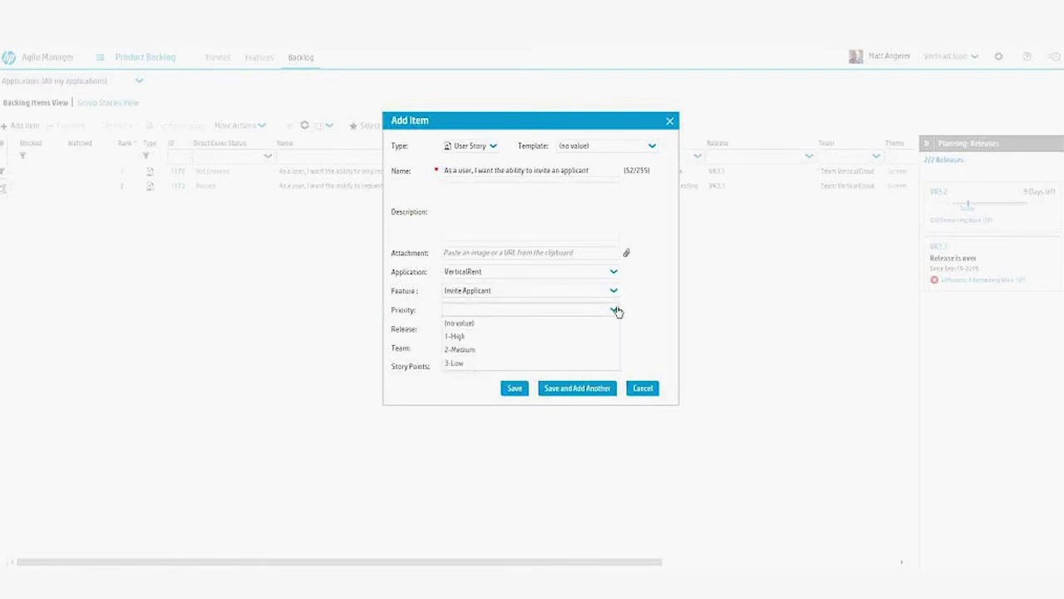
{"action": "left_click", "coordinate": [551, 349]}
{"action": "left_click", "coordinate": [613, 330]}
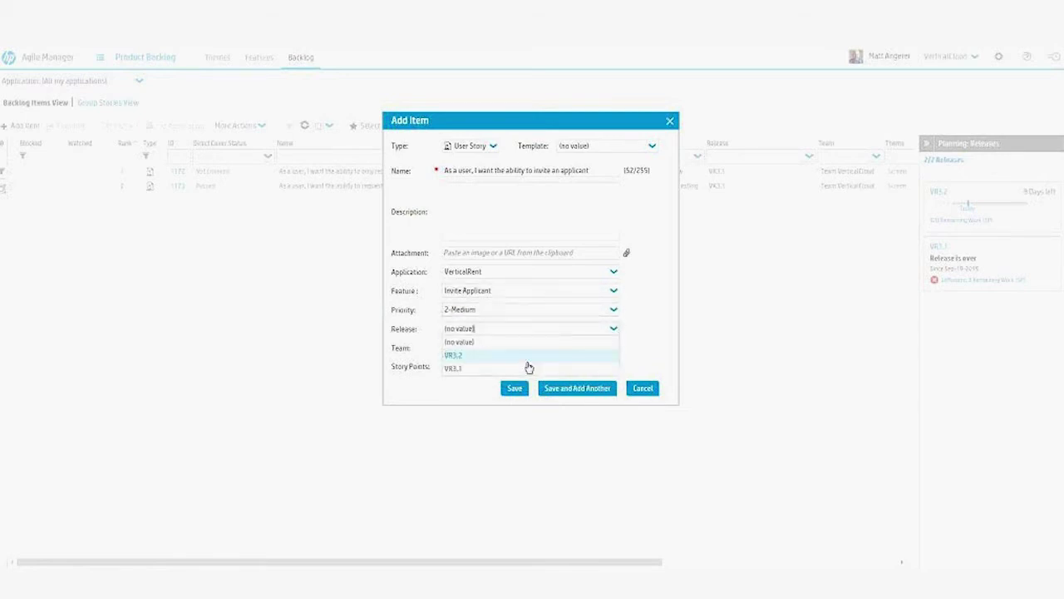
{"action": "left_click", "coordinate": [497, 369]}
{"action": "left_click", "coordinate": [613, 351]}
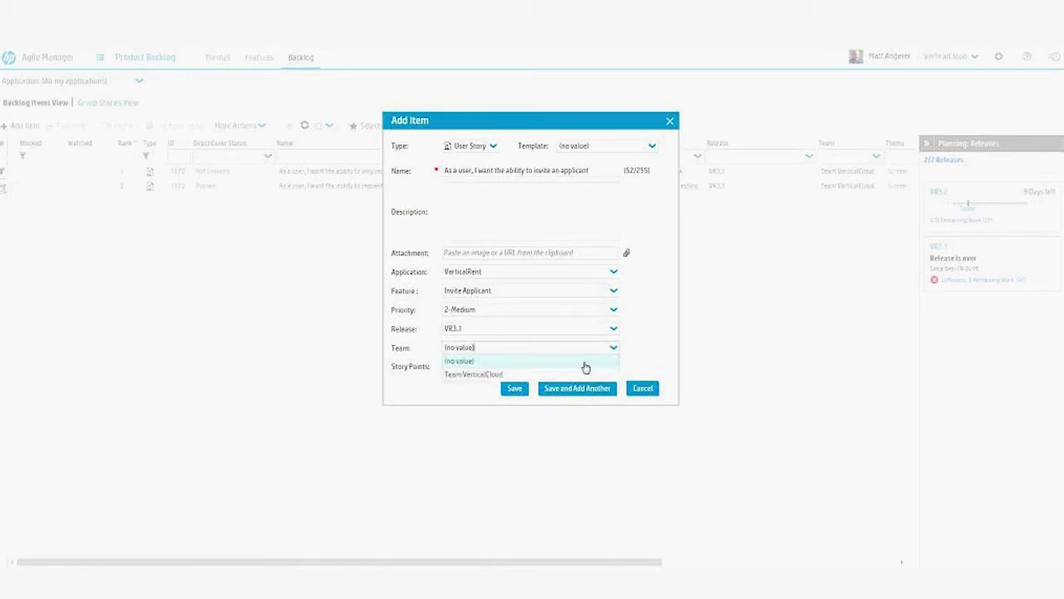
{"action": "left_click", "coordinate": [541, 375]}
Step: Give the story 2 story points and save it to the backlog
{"action": "left_click", "coordinate": [476, 366]}
{"action": "left_click", "coordinate": [477, 366]}
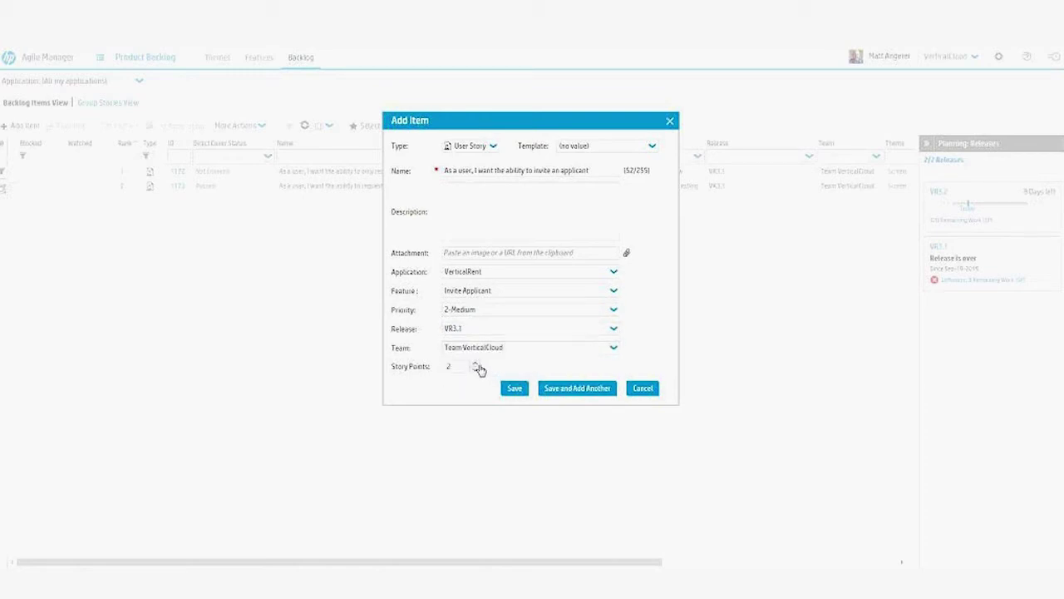
{"action": "left_click", "coordinate": [476, 364]}
{"action": "left_click", "coordinate": [475, 363]}
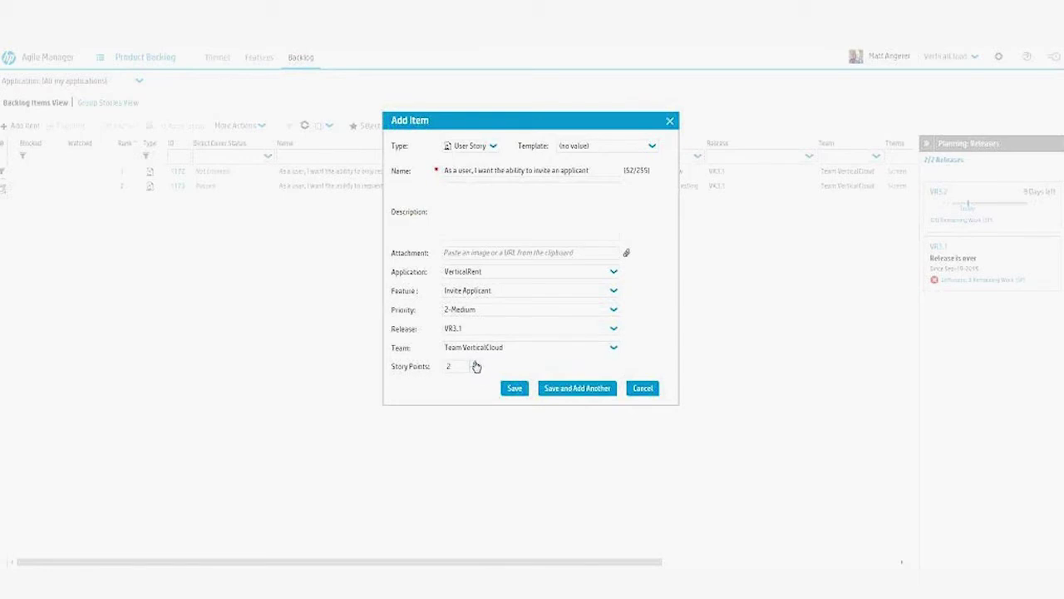
{"action": "left_click", "coordinate": [509, 389]}
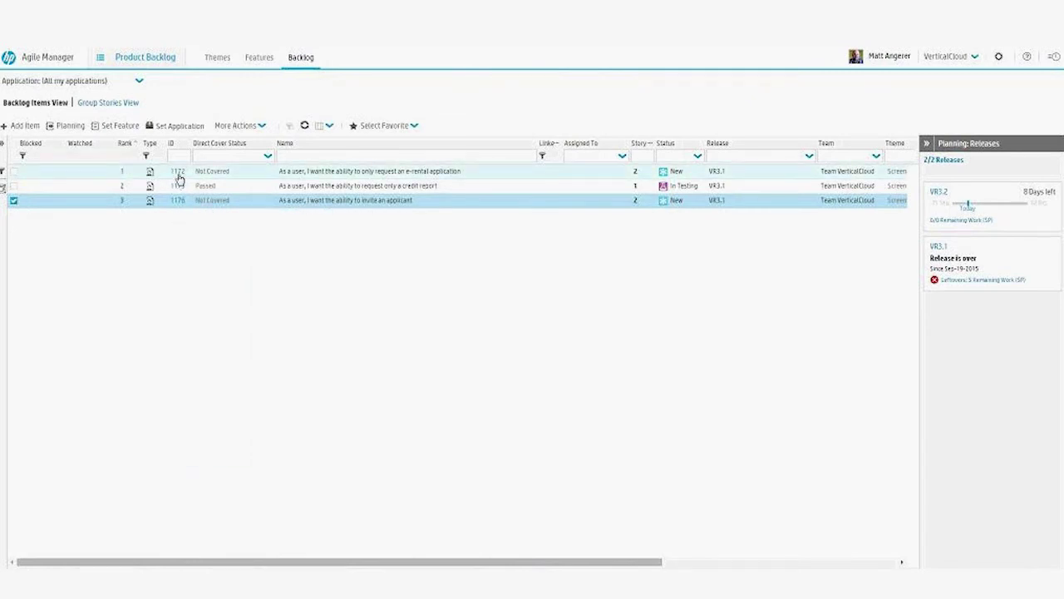
Step: Widen the Story Points column in the backlog grid and look through the columns that can be displayed
{"action": "mouse_move", "coordinate": [180, 207]}
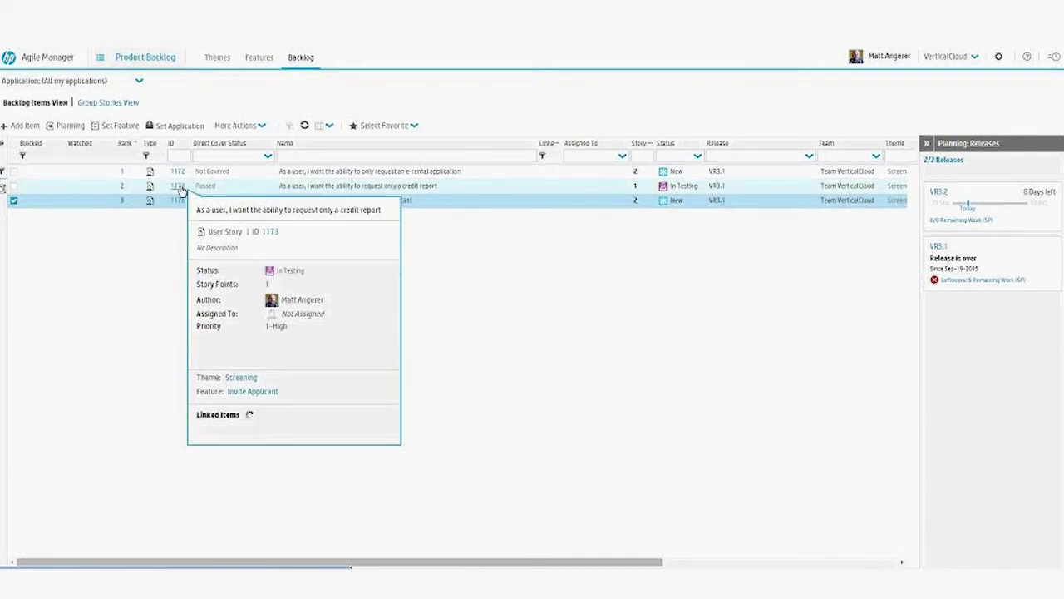
{"action": "mouse_move", "coordinate": [178, 173]}
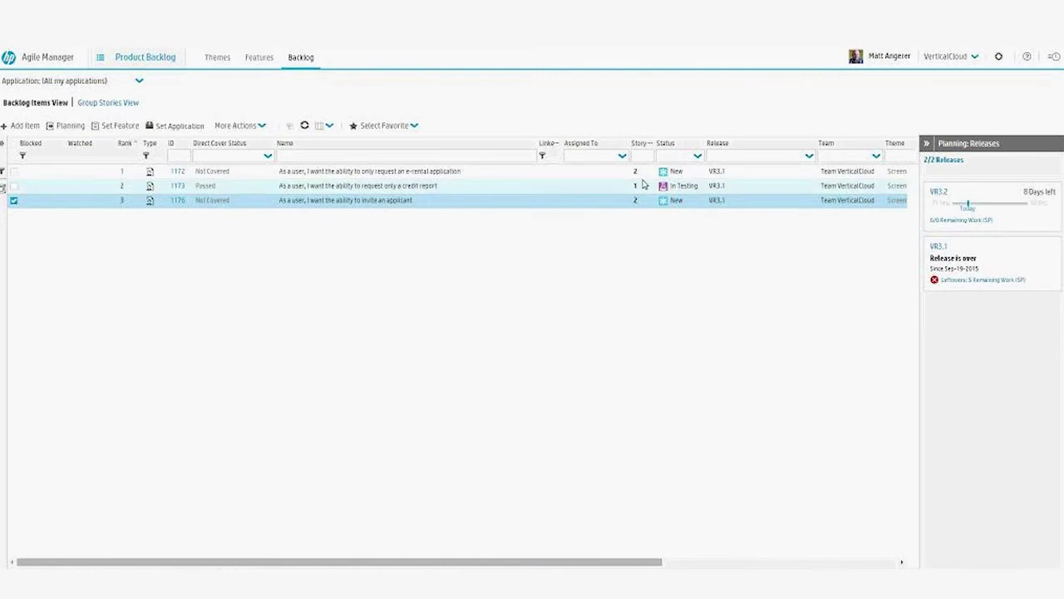
{"action": "left_click_drag", "start_coordinate": [657, 146], "coordinate": [672, 147]}
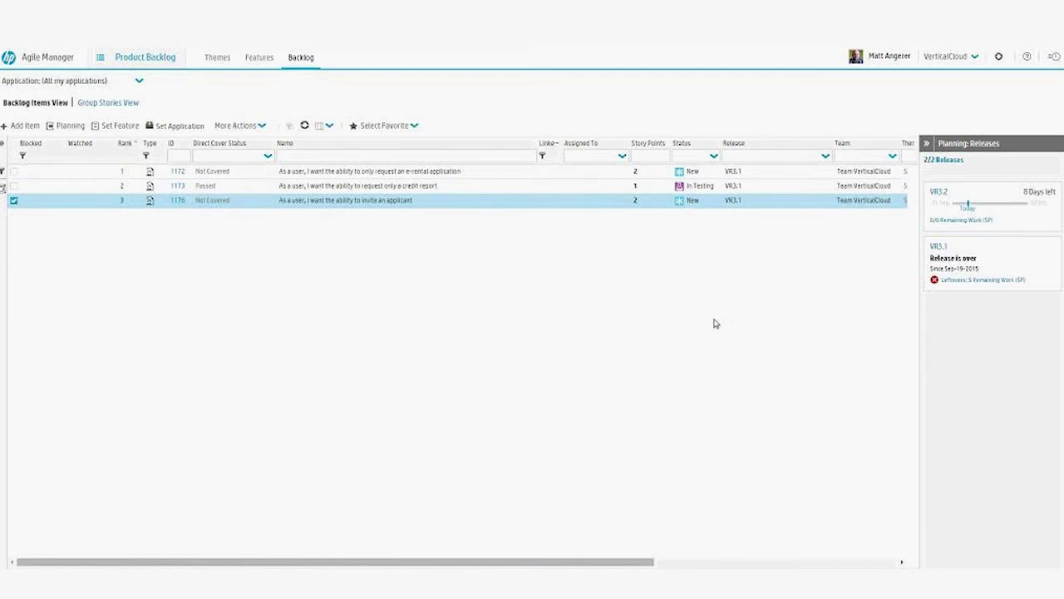
{"action": "left_click", "coordinate": [329, 129]}
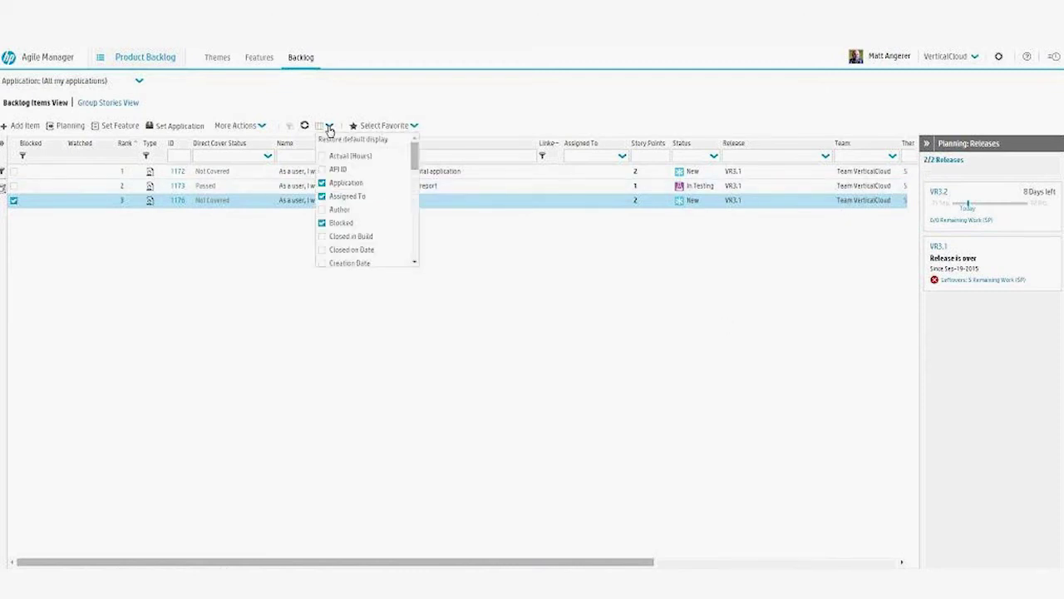
{"action": "left_click_drag", "start_coordinate": [415, 158], "coordinate": [423, 226]}
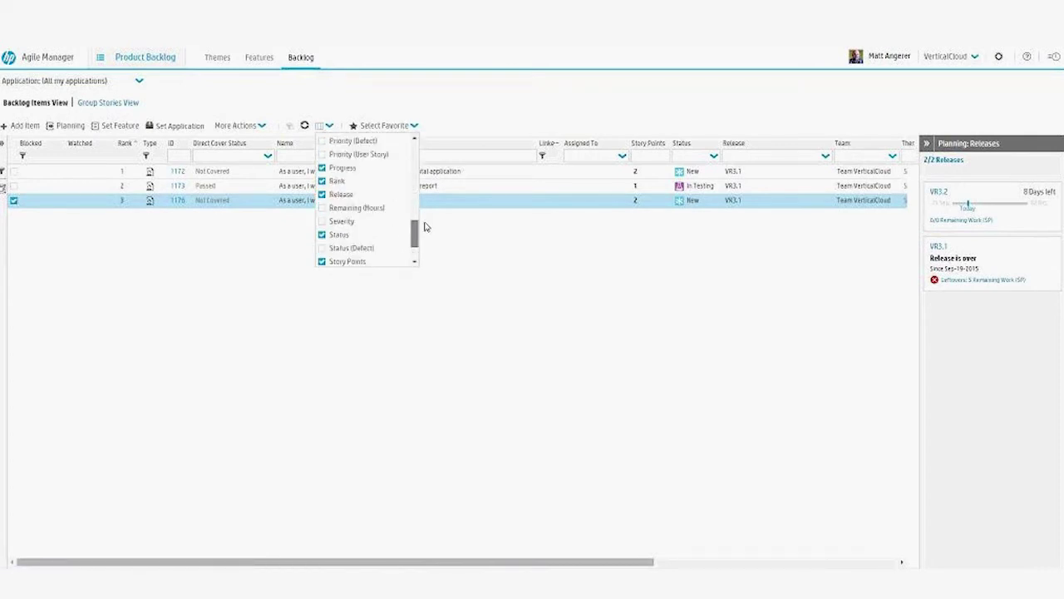
{"action": "left_click", "coordinate": [680, 294]}
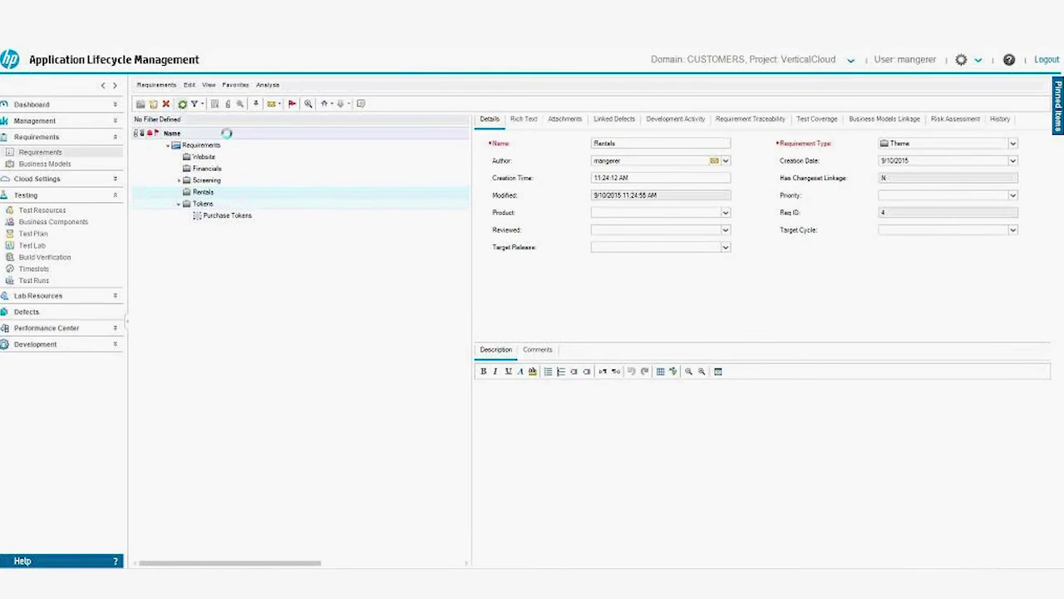
Step: In Application Lifecycle Management, refresh the requirements tree and view the "invite an applicant" story's details under Screening, Invite Applicant
{"action": "left_click", "coordinate": [179, 180]}
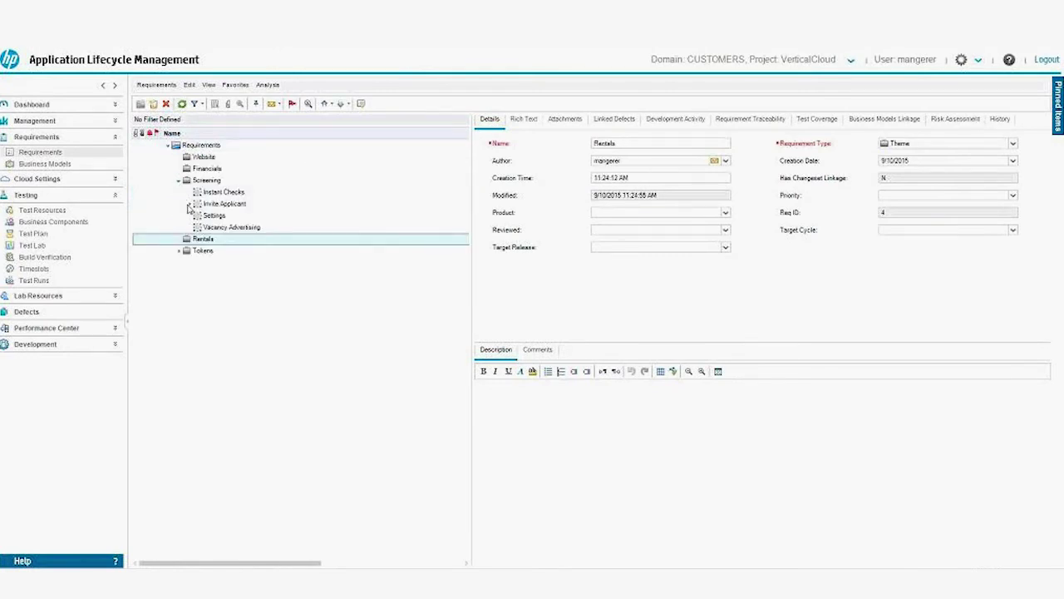
{"action": "left_click", "coordinate": [189, 203]}
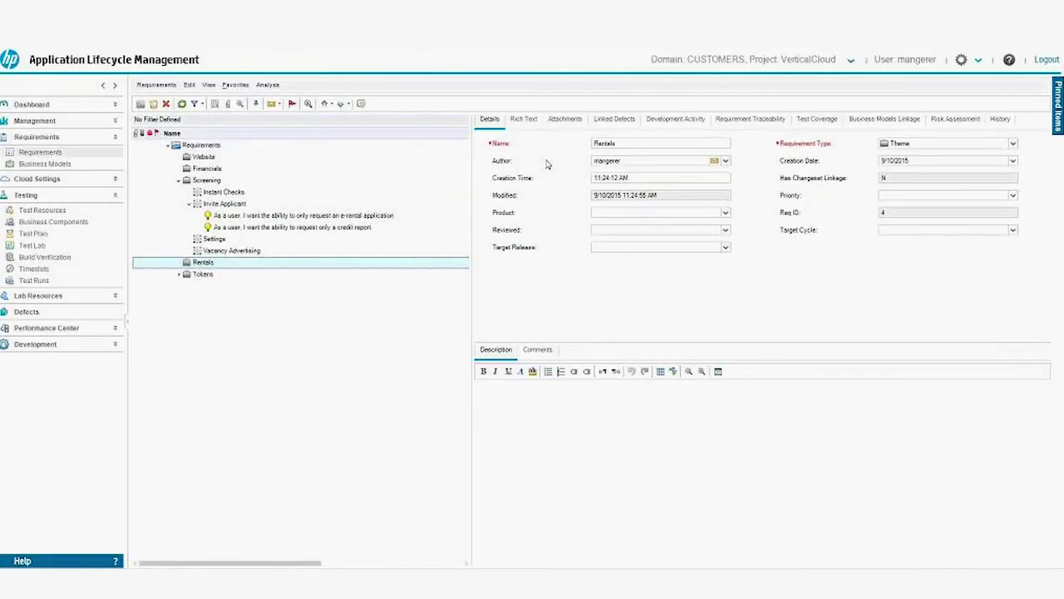
{"action": "left_click", "coordinate": [182, 104]}
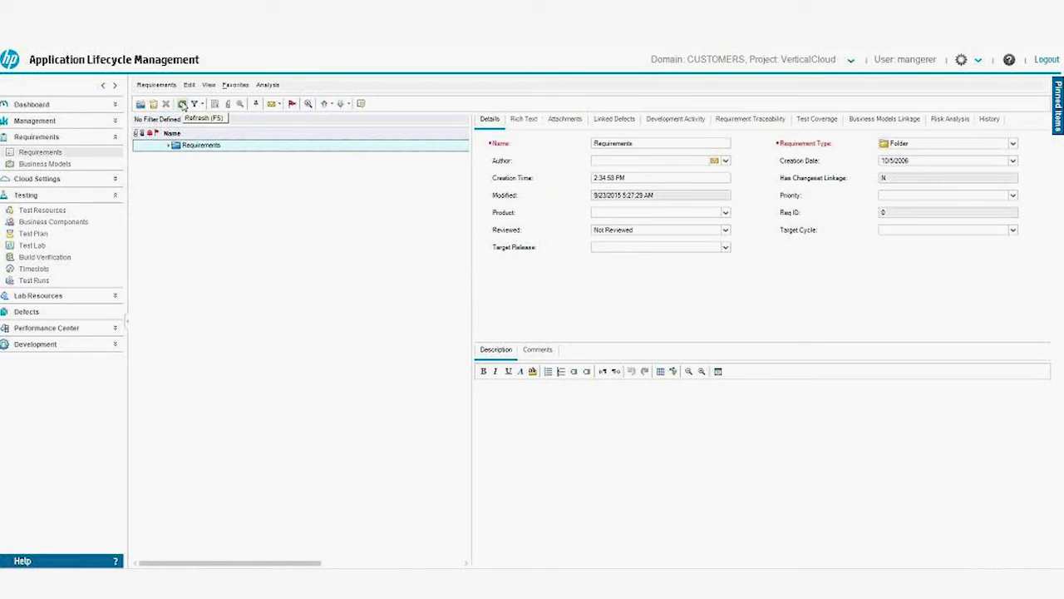
{"action": "left_click", "coordinate": [168, 145]}
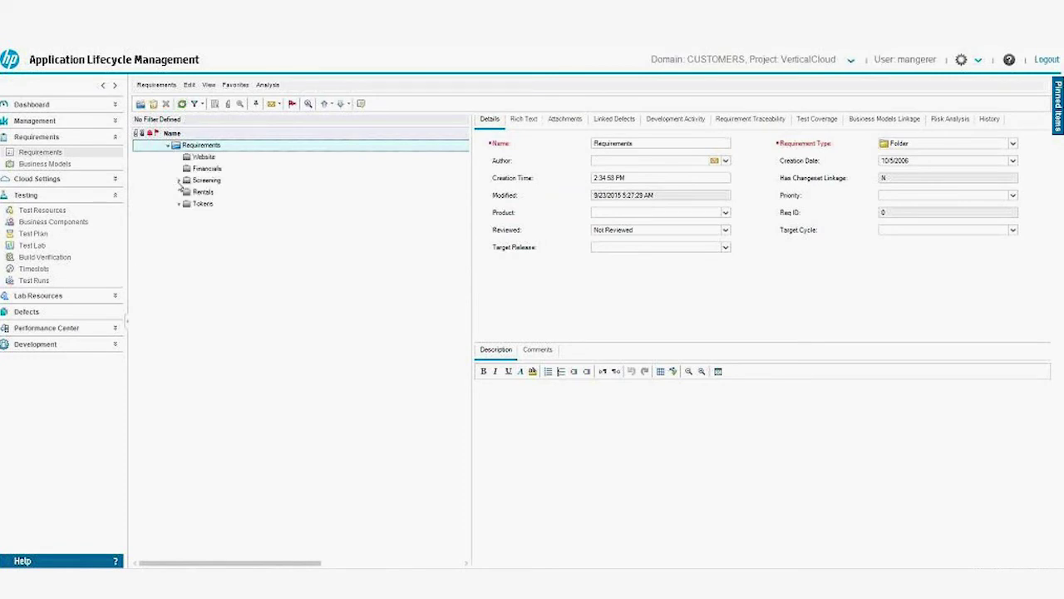
{"action": "left_click", "coordinate": [178, 180]}
{"action": "left_click", "coordinate": [189, 204]}
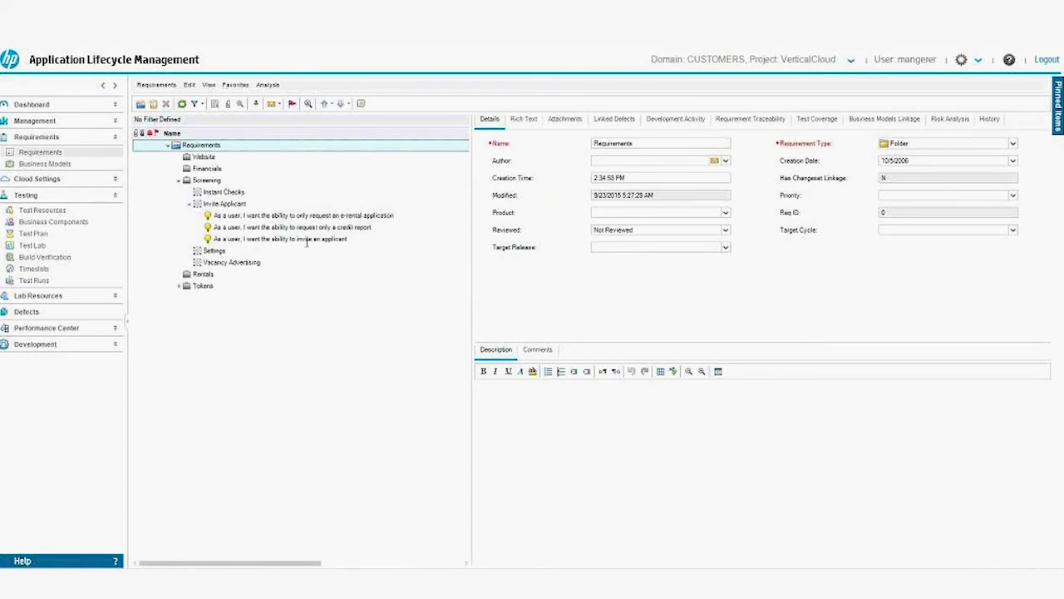
{"action": "left_click", "coordinate": [341, 240]}
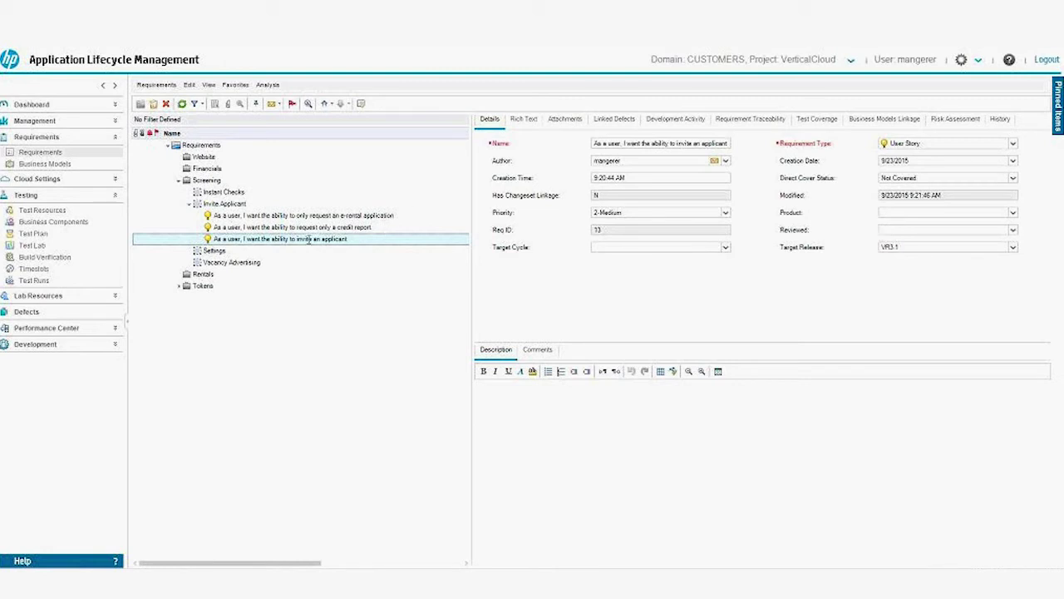
Step: Convert the "invite an applicant" requirement into a single generated test in Subject\Generated Tests with test status Ready
{"action": "right_click", "coordinate": [309, 239]}
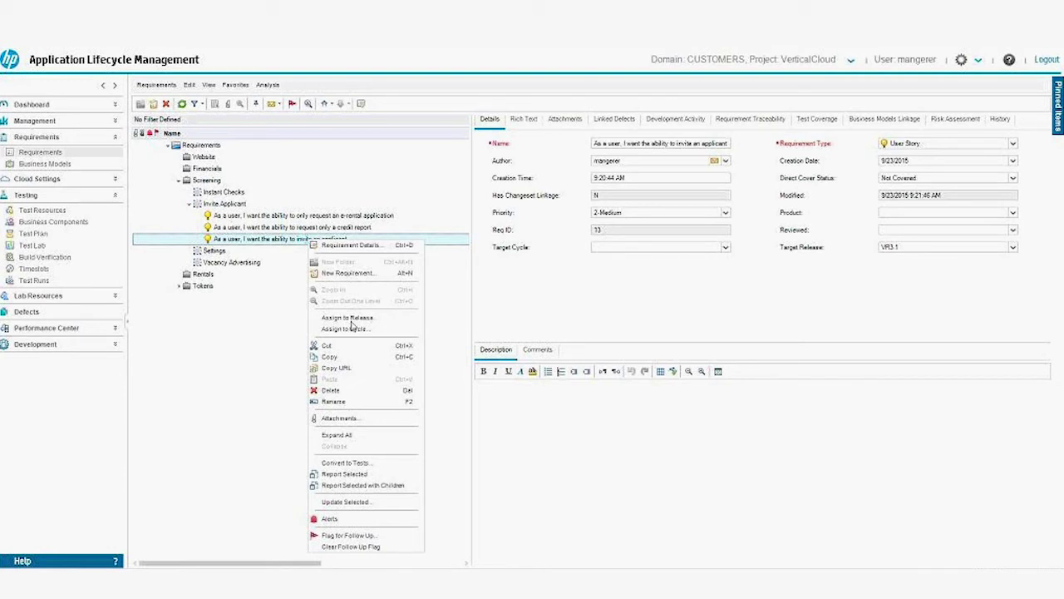
{"action": "left_click", "coordinate": [346, 462]}
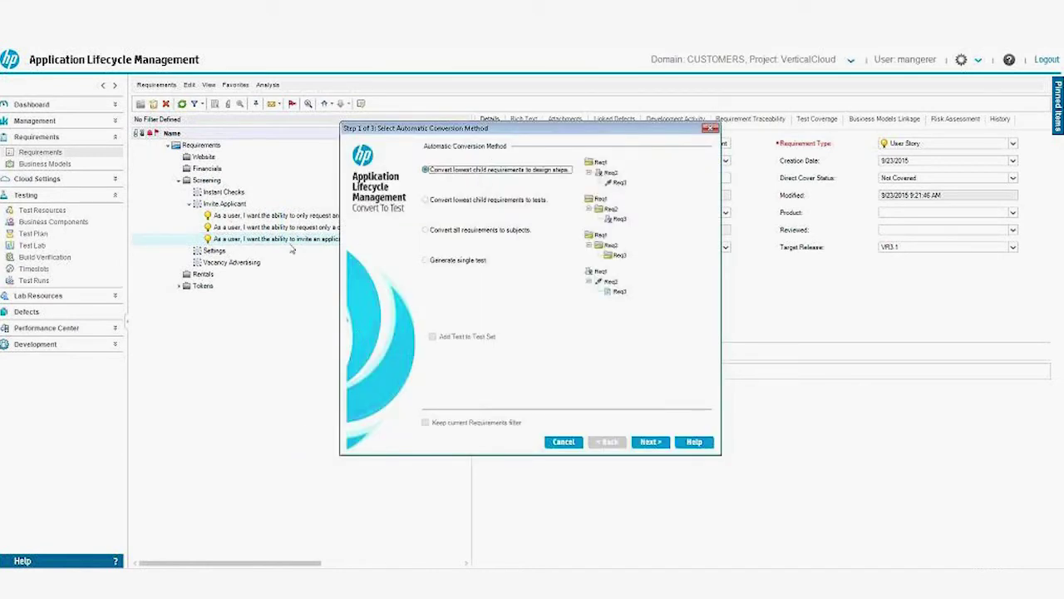
{"action": "left_click", "coordinate": [433, 260]}
{"action": "left_click", "coordinate": [645, 443]}
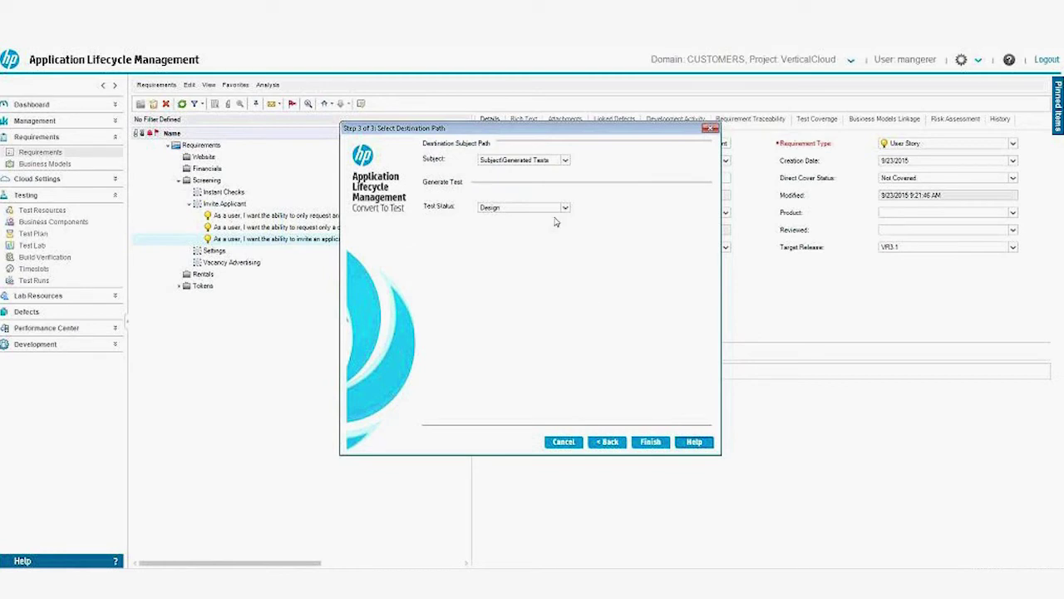
{"action": "left_click", "coordinate": [562, 208]}
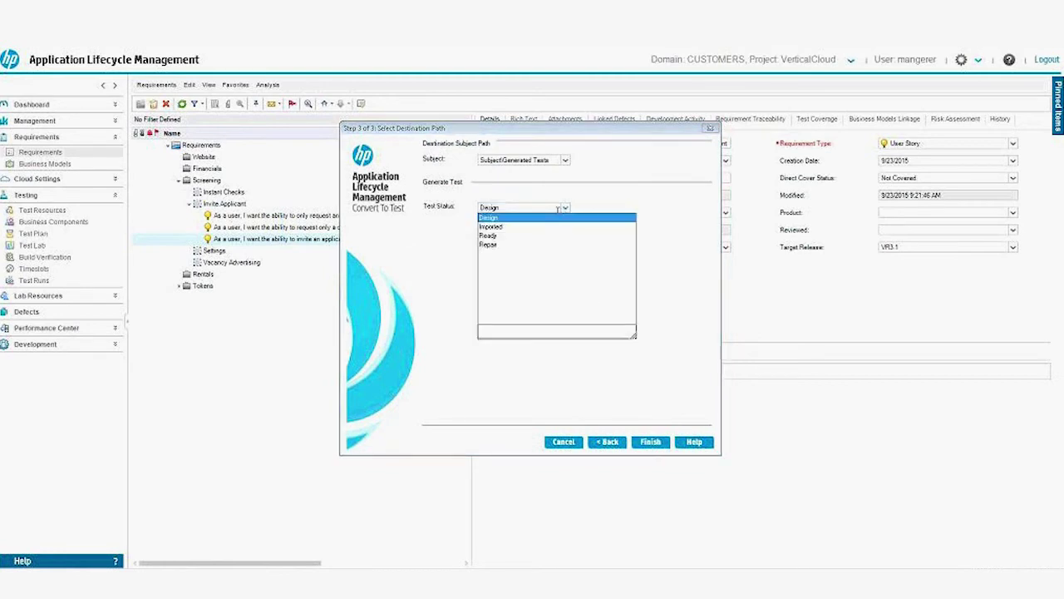
{"action": "left_click", "coordinate": [512, 236]}
{"action": "left_click", "coordinate": [650, 441]}
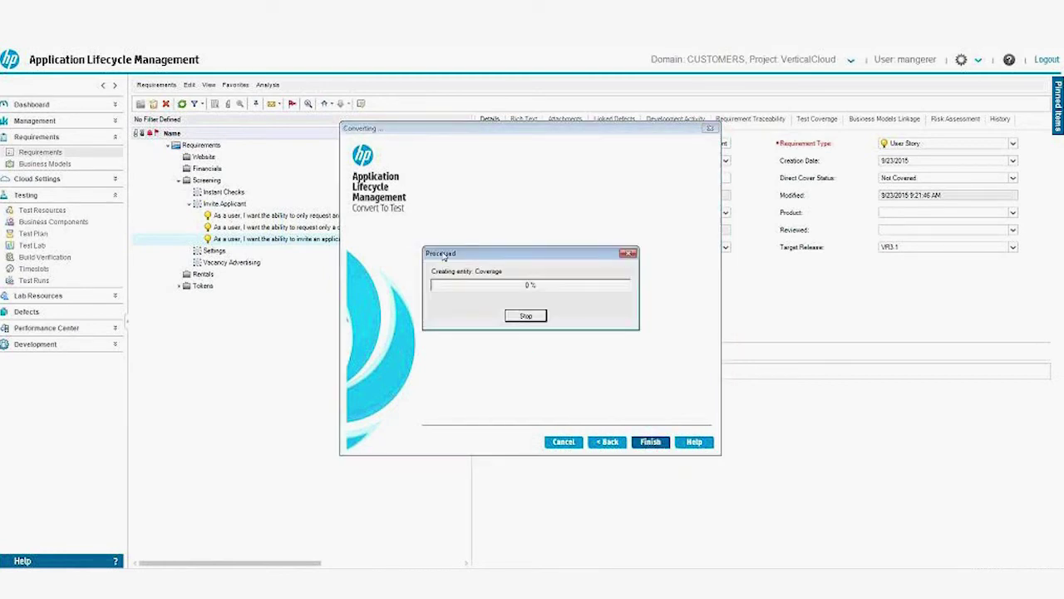
{"action": "left_click", "coordinate": [514, 316]}
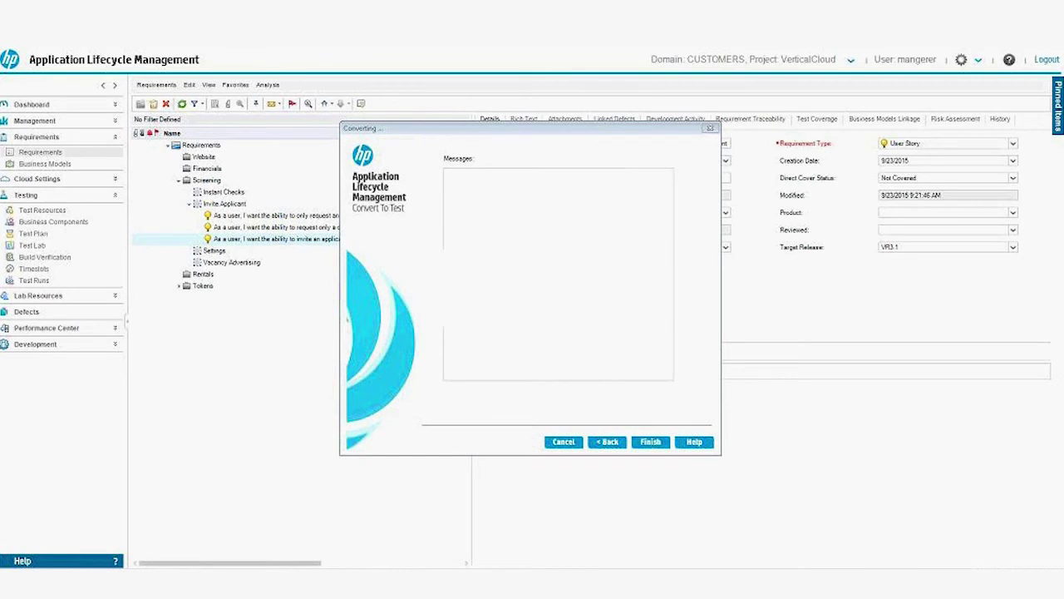
Step: Review the details and design steps of the generated "invite an applicant" test in the Test Plan
{"action": "left_click", "coordinate": [29, 235]}
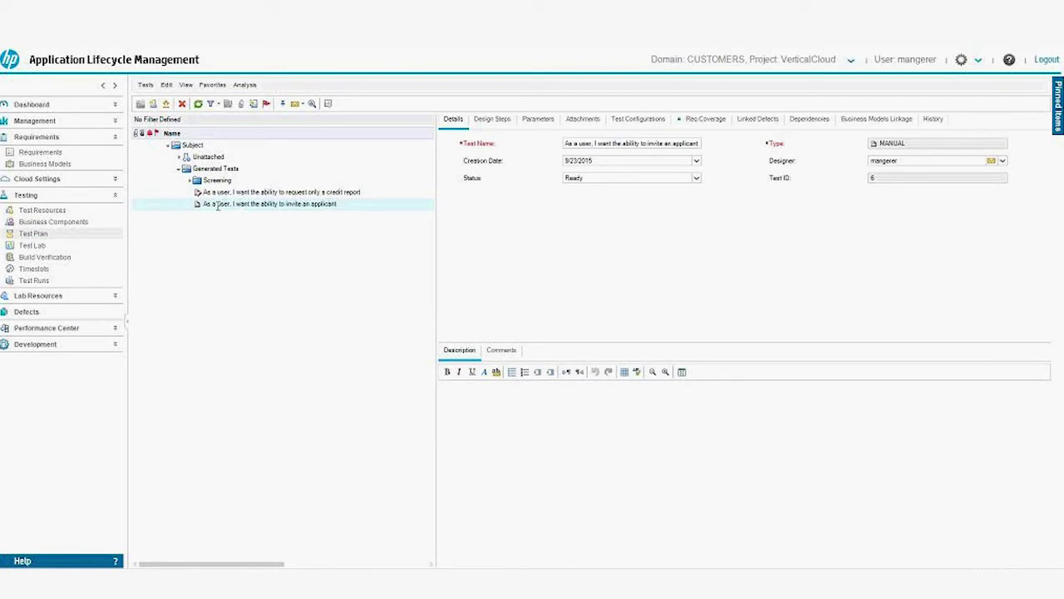
{"action": "left_click", "coordinate": [494, 121]}
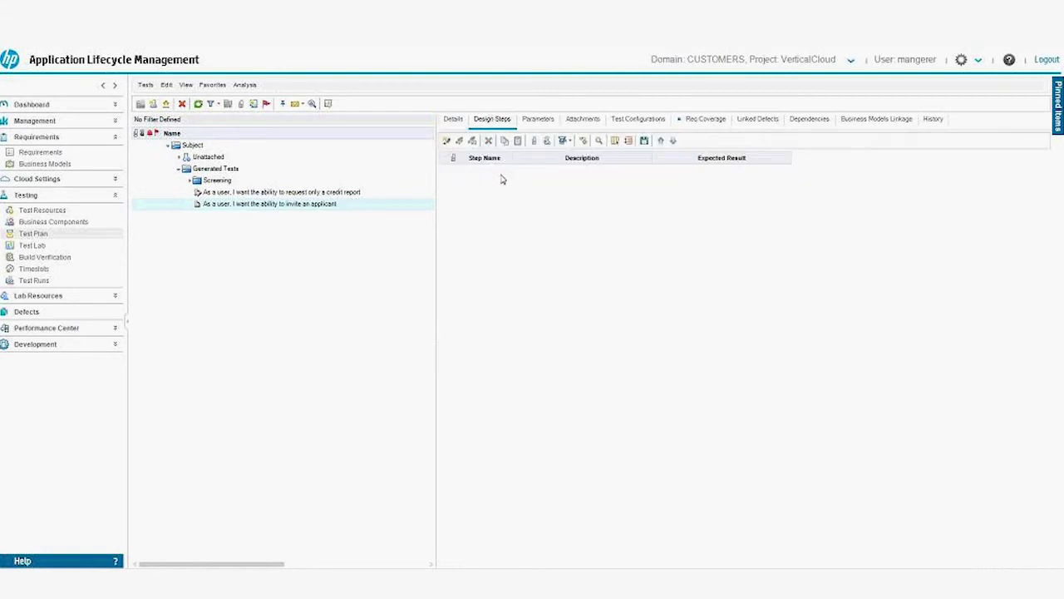
{"action": "left_click", "coordinate": [454, 121]}
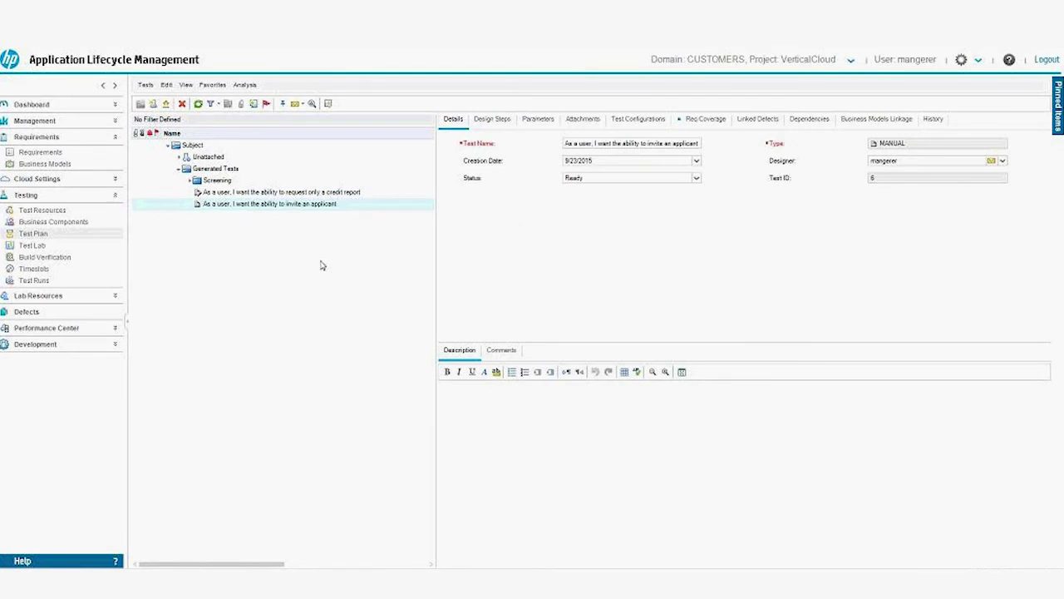
Step: In the Test Lab, add the "invite an applicant" test from Generated Tests to the default test set's execution grid
{"action": "left_click", "coordinate": [31, 245]}
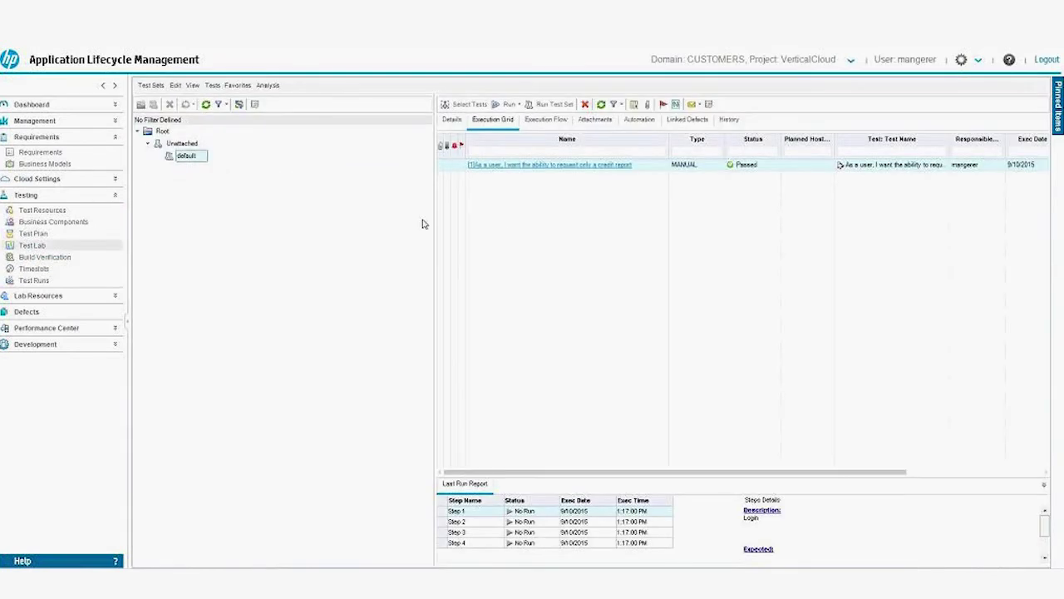
{"action": "left_click", "coordinate": [464, 104]}
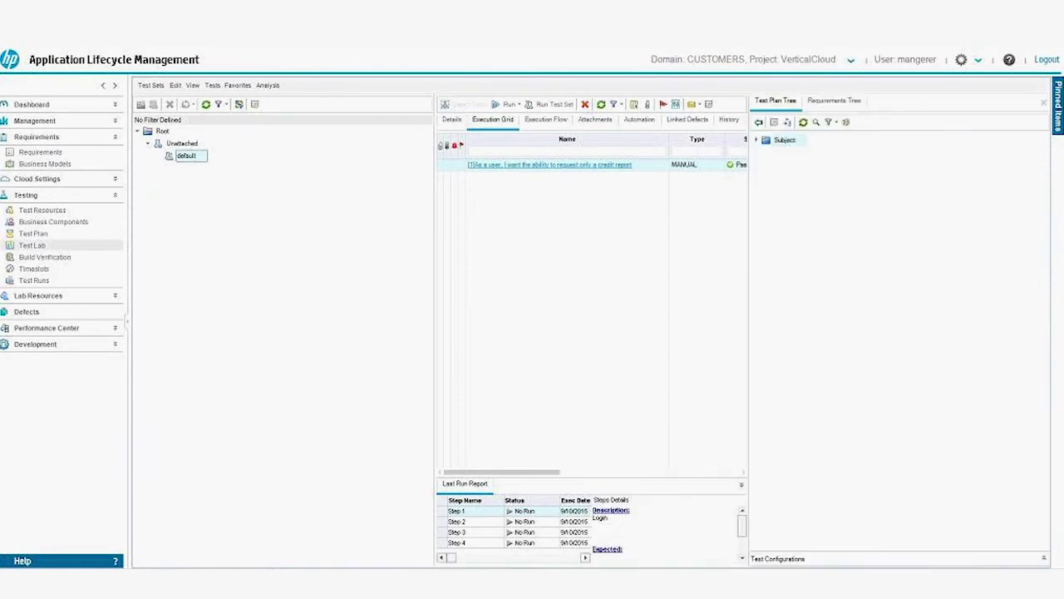
{"action": "left_click", "coordinate": [757, 143]}
{"action": "left_click", "coordinate": [766, 164]}
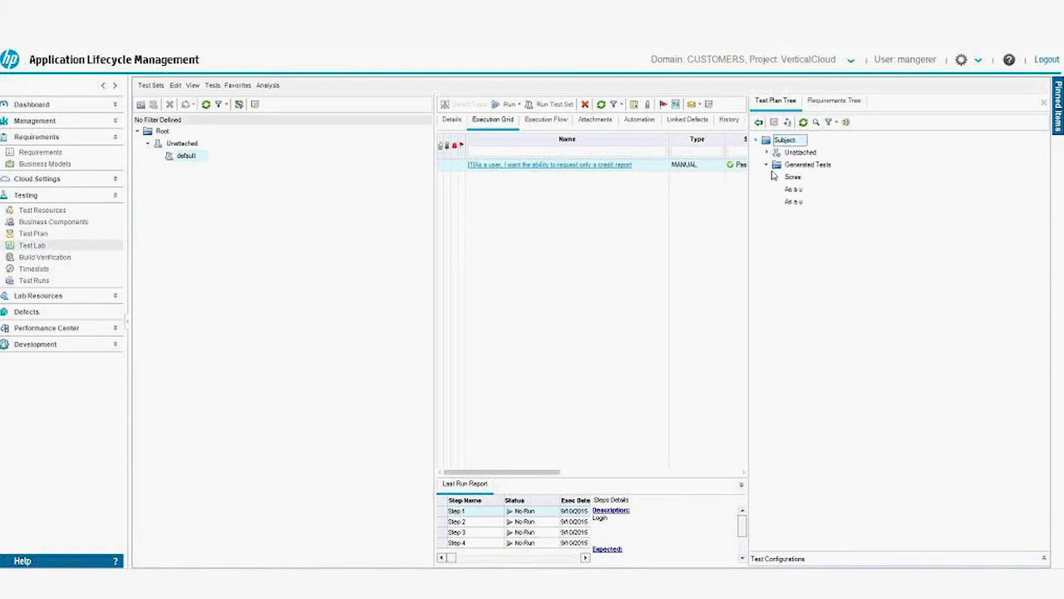
{"action": "left_click", "coordinate": [832, 189]}
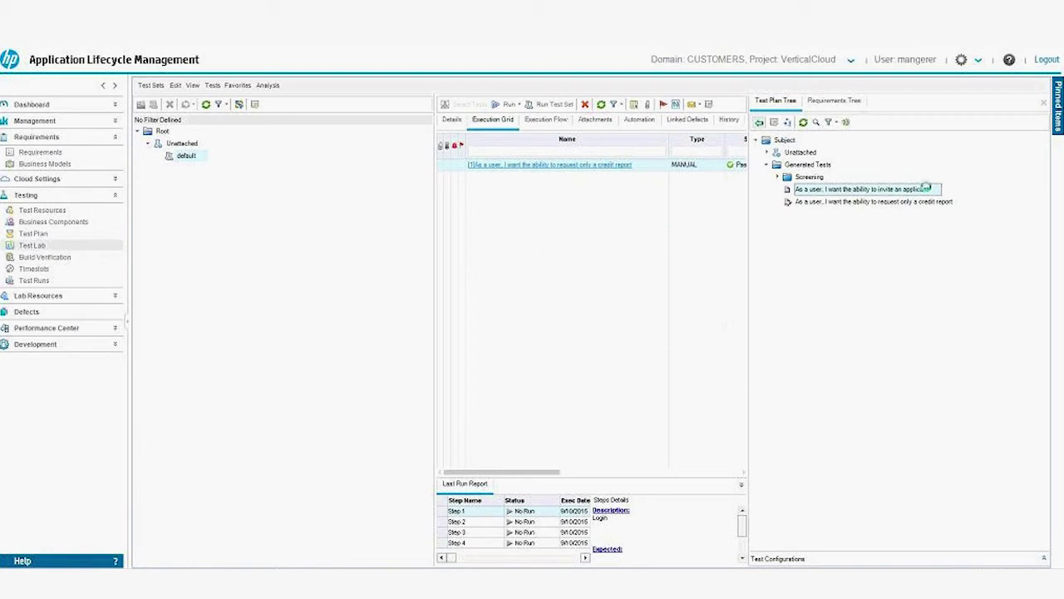
{"action": "left_click", "coordinate": [1044, 104]}
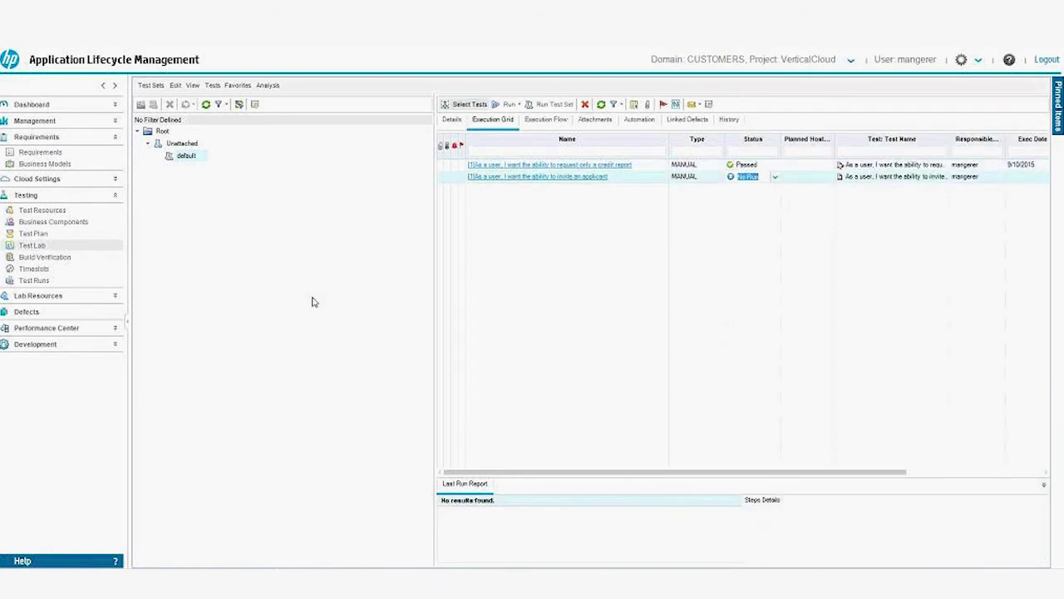
Step: Return to the requirements and refresh the requirements tree
{"action": "left_click", "coordinate": [52, 152]}
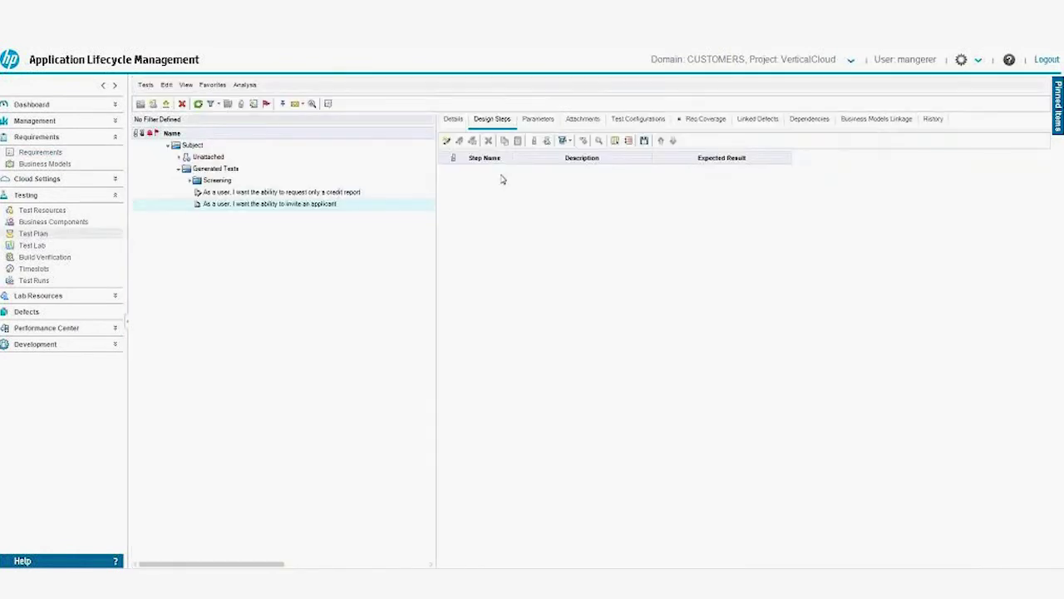
{"action": "left_click", "coordinate": [182, 104]}
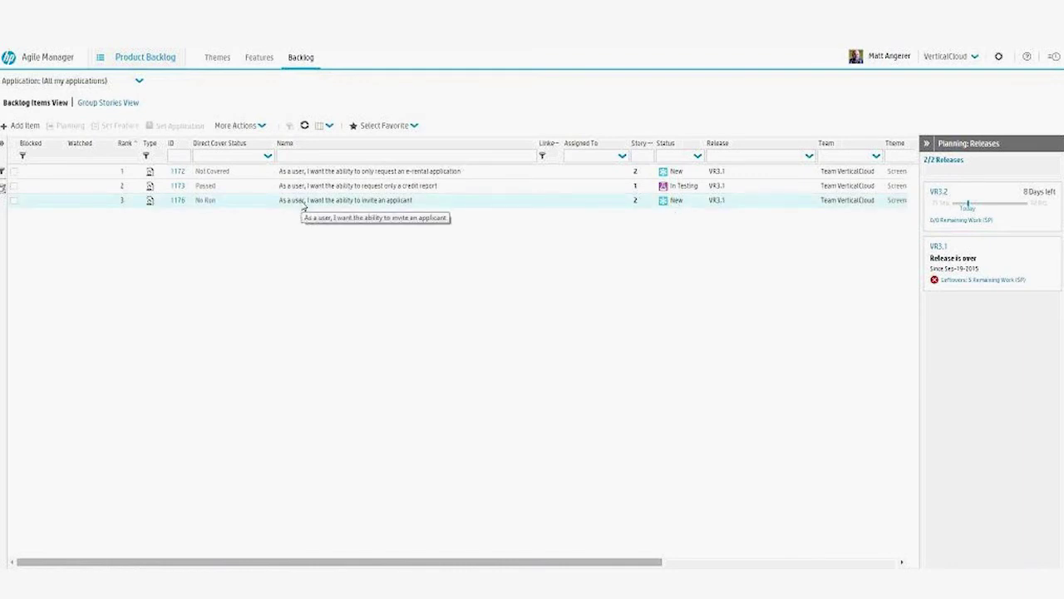
Step: In Agile Manager, open the "invite an applicant" story from the backlog and expand its comments and related tasks
{"action": "left_click", "coordinate": [176, 203]}
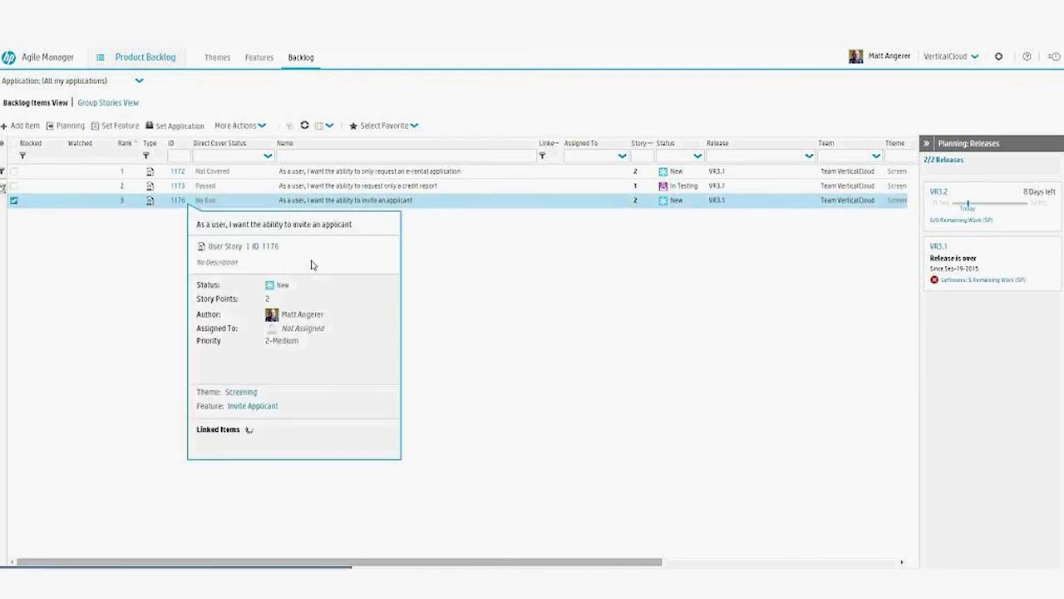
{"action": "left_click", "coordinate": [176, 201]}
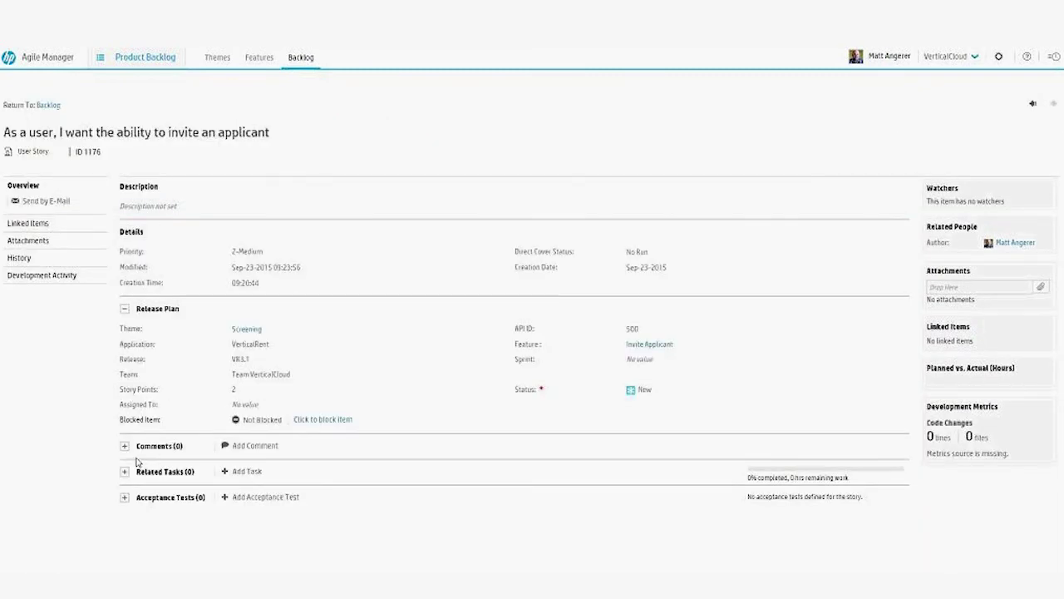
{"action": "left_click", "coordinate": [124, 447]}
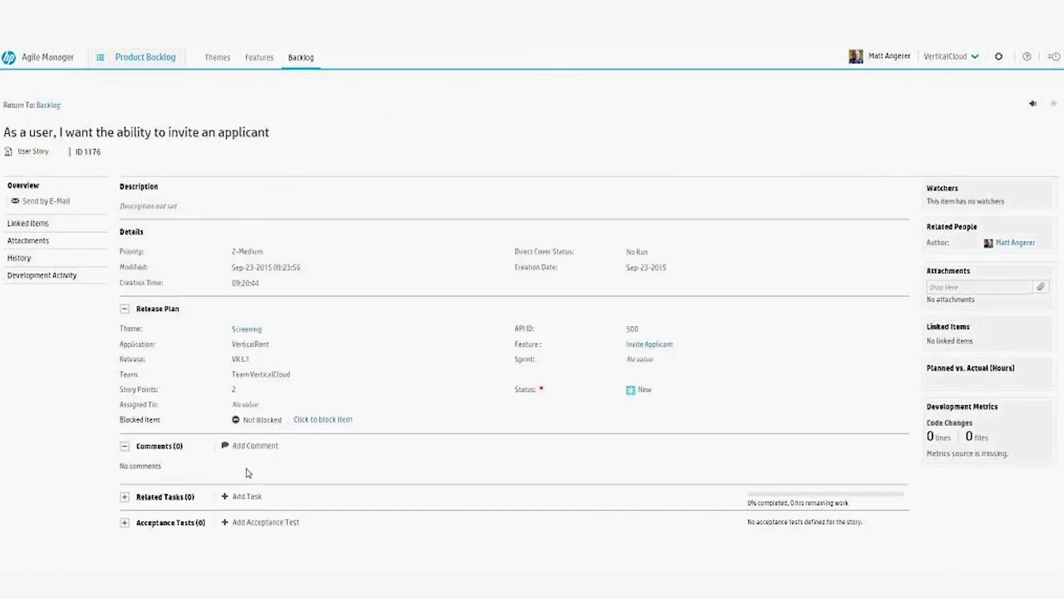
{"action": "left_click", "coordinate": [124, 496]}
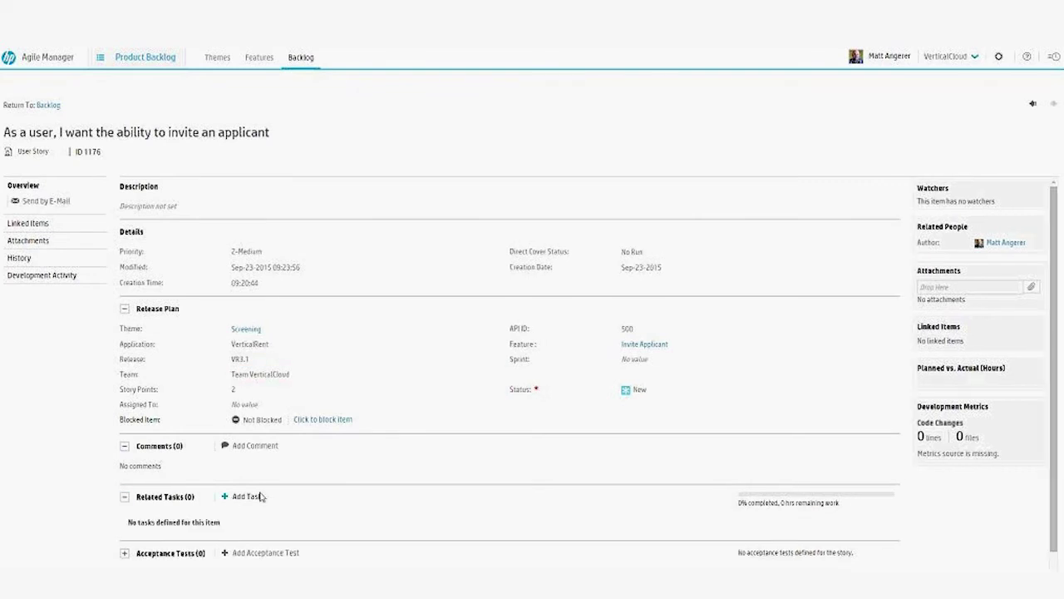
Step: Start a new task for the story with the lines "- Update design documentation" and "- Define test coverage"
{"action": "left_click", "coordinate": [261, 497]}
{"action": "type", "text": "InUpdate"}
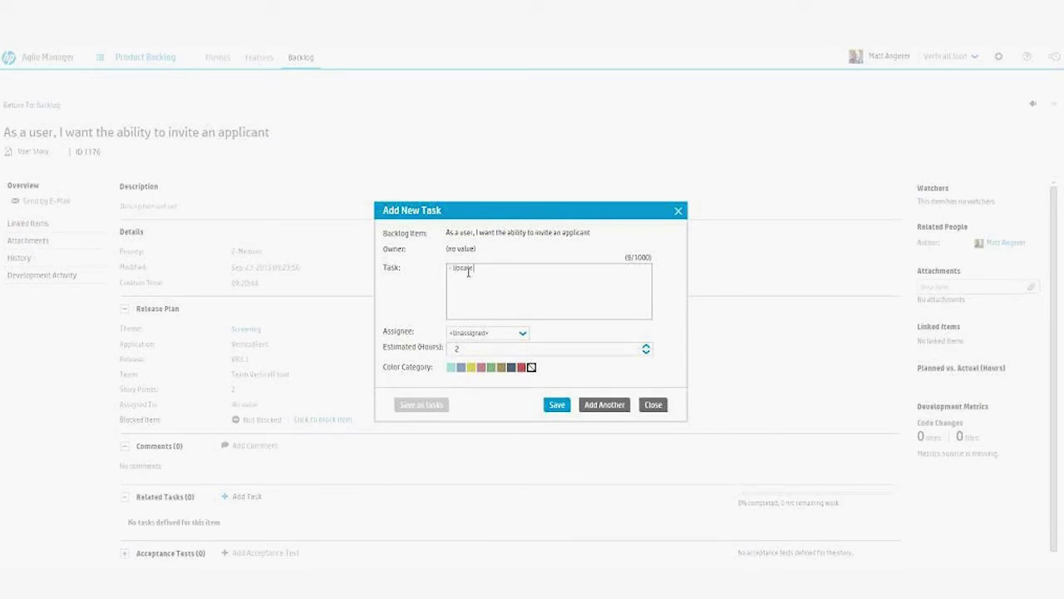
{"action": "type", "text": " design docsmentation"}
{"action": "type", "text": "-"}
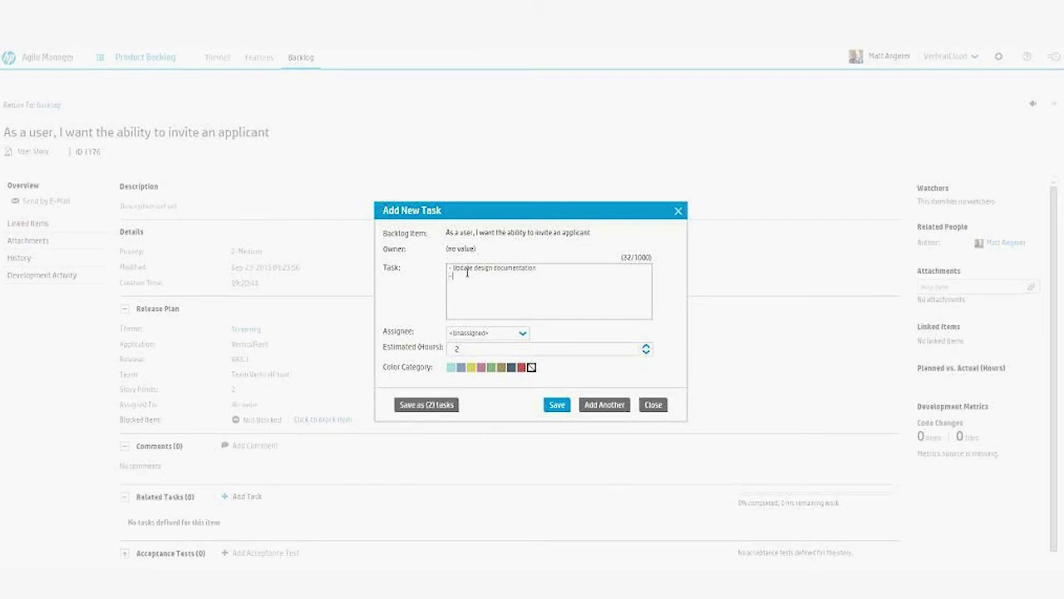
{"action": "type", "text": "Define test coverage"}
{"action": "key", "text": "Return"}
Step: Add "- Perform both UAT and RGR" as the third line of the task text
{"action": "type", "text": "- Perform In"}
{"action": "type", "text": "th regression and users"}
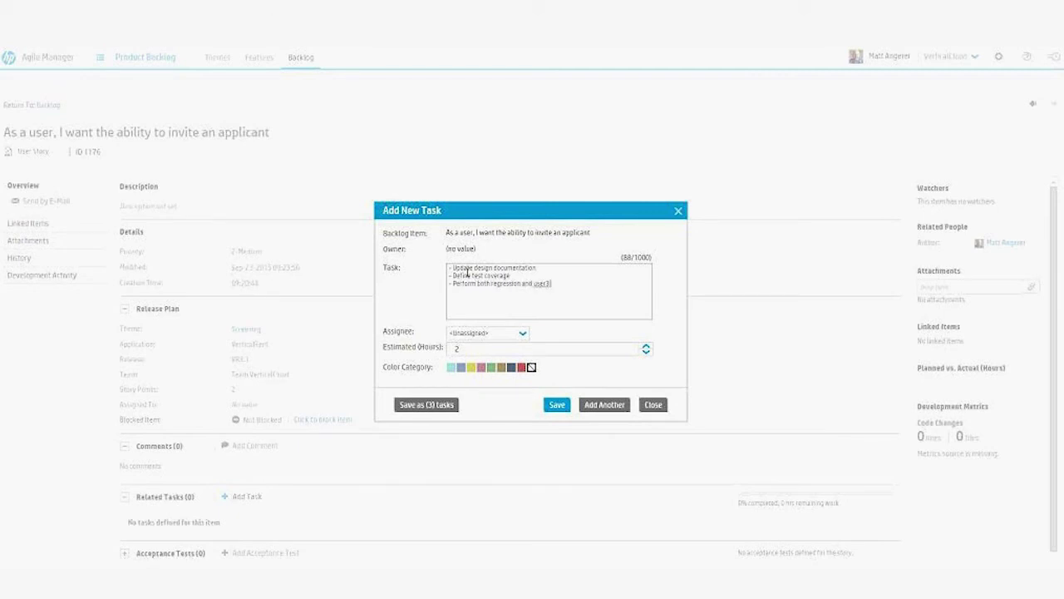
{"action": "key", "text": "BackSpace"}
{"action": "key", "text": "BackSpace"}
{"action": "key", "text": "BackSpace"}
{"action": "key", "text": "BackSpace"}
{"action": "key", "text": "BackSpace"}
{"action": "key", "text": "BackSpace"}
{"action": "key", "text": "BackSpace"}
{"action": "key", "text": "BackSpace"}
{"action": "key", "text": "BackSpace"}
{"action": "key", "text": "BackSpace"}
{"action": "key", "text": "BackSpace"}
{"action": "key", "text": "BackSpace"}
{"action": "key", "text": "BackSpace"}
{"action": "key", "text": "BackSpace"}
{"action": "key", "text": "BackSpace"}
{"action": "key", "text": "BackSpace"}
{"action": "key", "text": "BackSpace"}
{"action": "key", "text": "BackSpace"}
{"action": "key", "text": "BackSpace"}
{"action": "key", "text": "BackSpace"}
{"action": "key", "text": "Caps_Lock"}
{"action": "type", "text": "UAT"}
{"action": "key", "text": "Caps_Lock"}
{"action": "type", "text": "and"}
{"action": "key", "text": "Caps_Lock"}
{"action": "type", "text": "RGR"}
{"action": "key", "text": "Caps_Lock"}
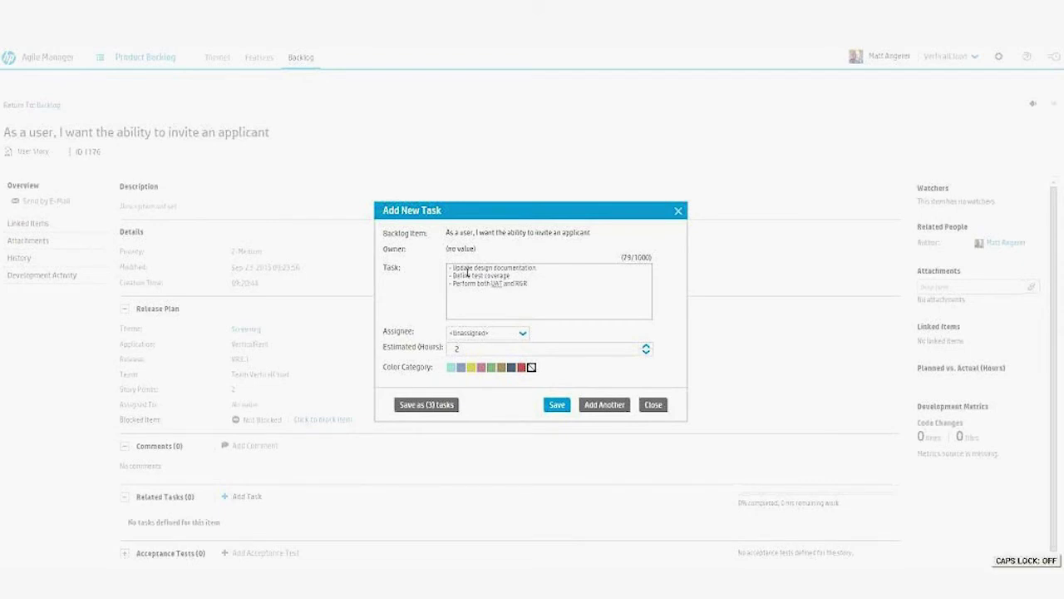
Step: Assign the work to the story's author and save the three lines as separate tasks
{"action": "left_click", "coordinate": [523, 334]}
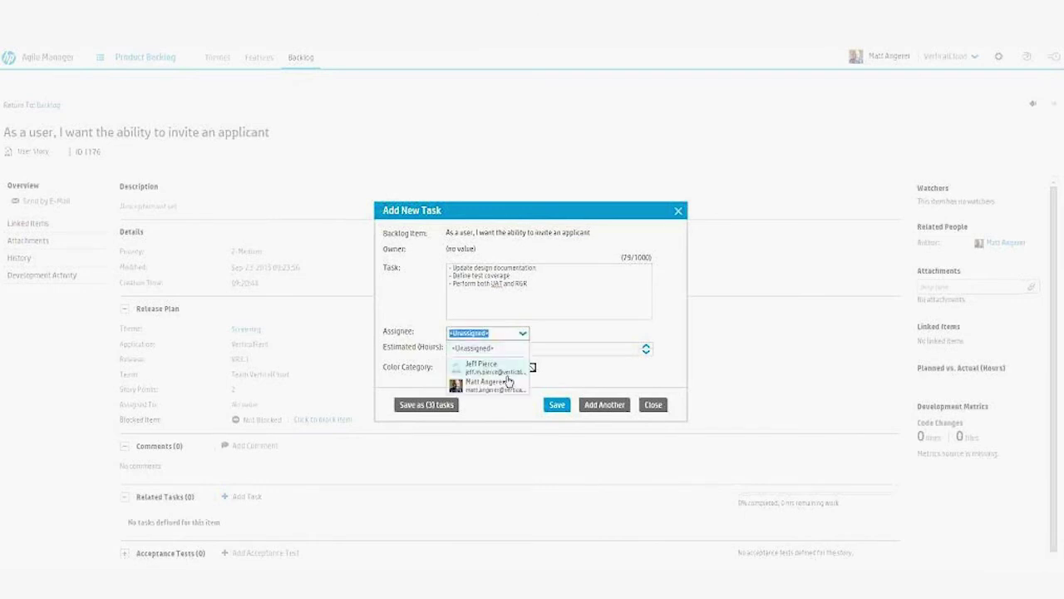
{"action": "left_click", "coordinate": [481, 385]}
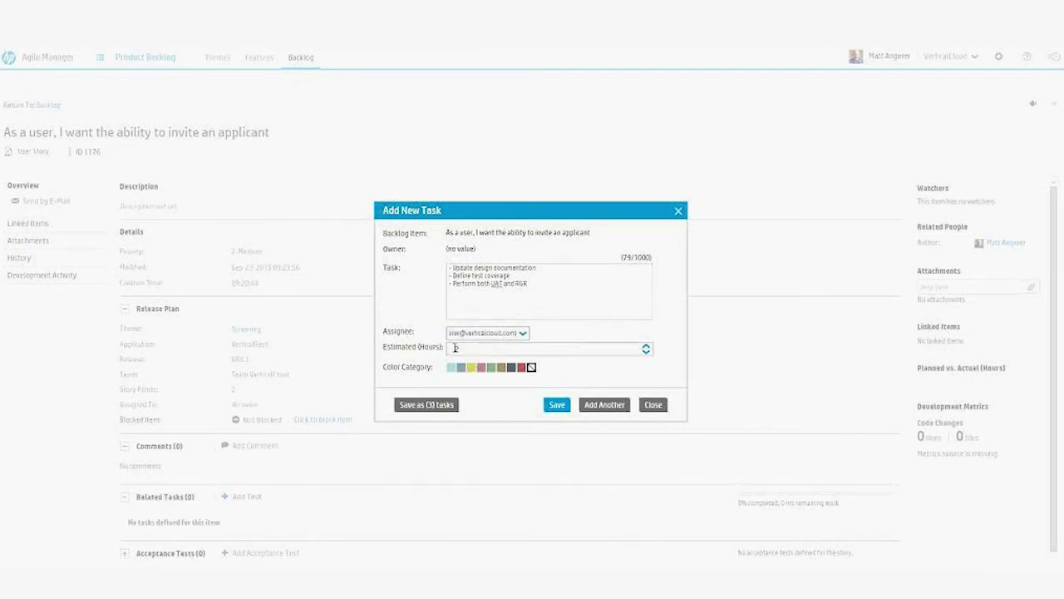
{"action": "left_click", "coordinate": [438, 405]}
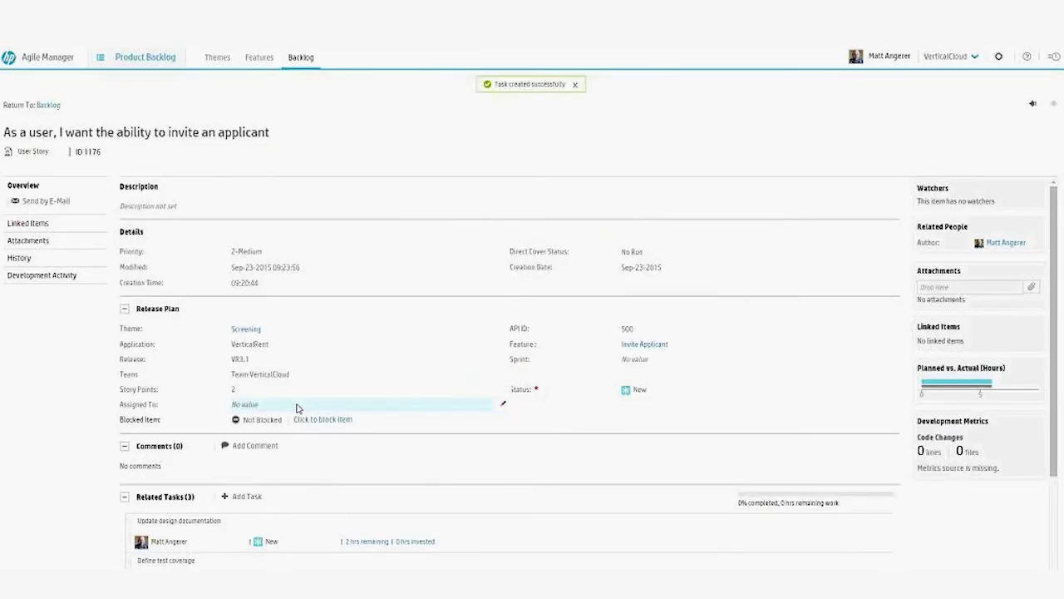
Step: Add an acceptance test "- Demo Acceptance Test" with status Not Started to the story and save it
{"action": "scroll", "coordinate": [297, 405], "scroll_direction": "down", "scroll_amount": 2}
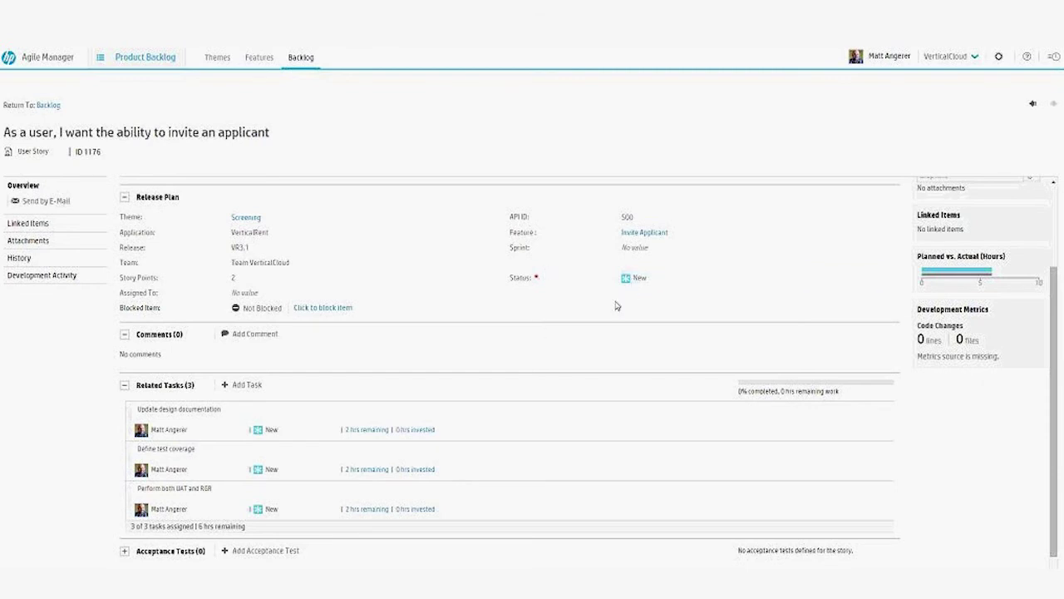
{"action": "scroll", "coordinate": [616, 306], "scroll_direction": "down", "scroll_amount": 1}
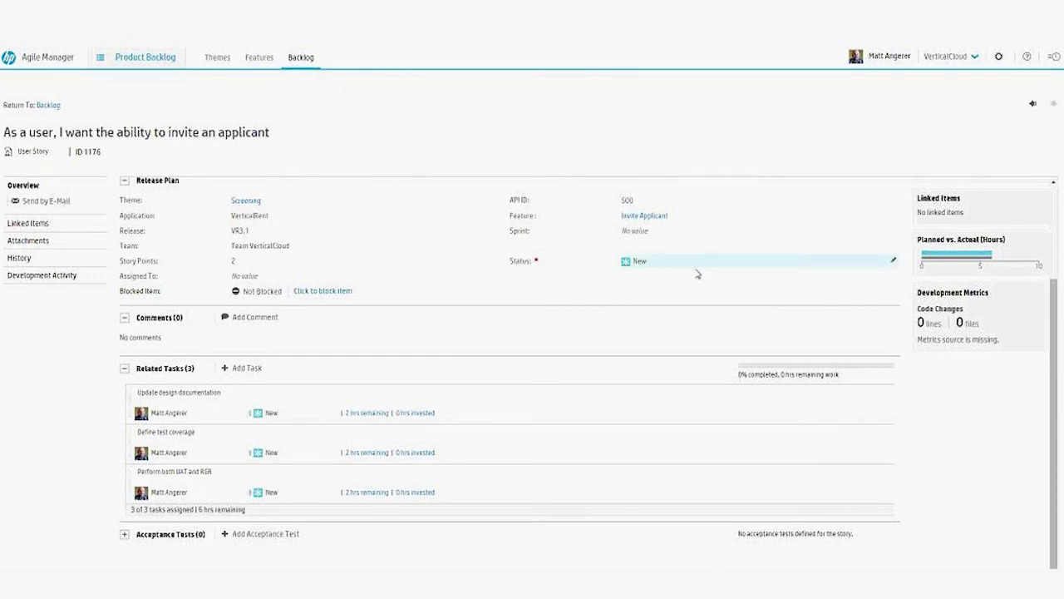
{"action": "left_click", "coordinate": [230, 542]}
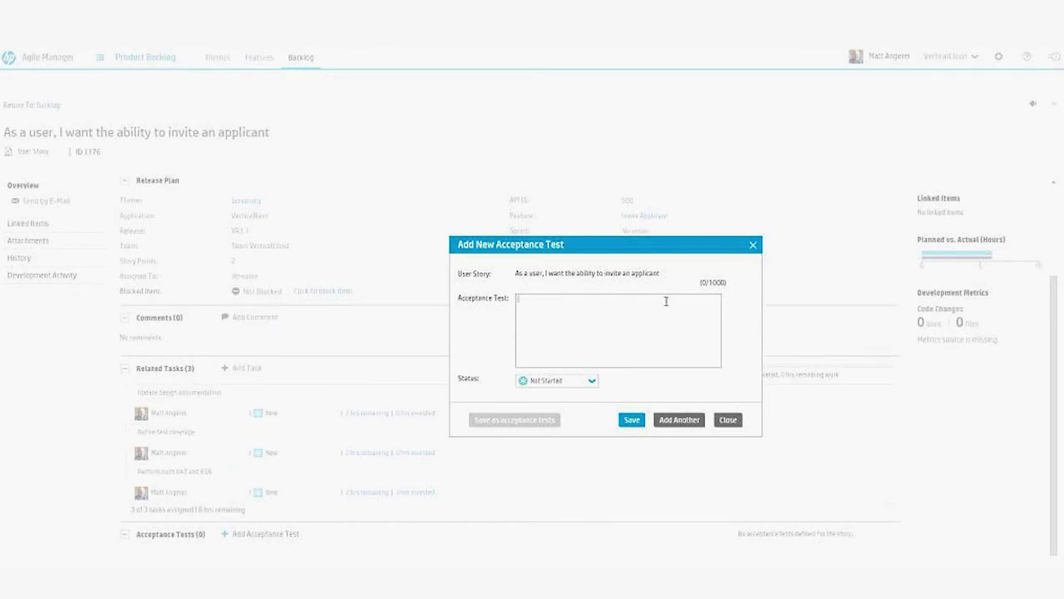
{"action": "type", "text": "-"}
{"action": "key", "text": "Caps_Lock"}
{"action": "key", "text": "Caps_Lock"}
{"action": "type", "text": "Domo"}
{"action": "type", "text": " Acceptance Test"}
{"action": "left_click", "coordinate": [593, 381]}
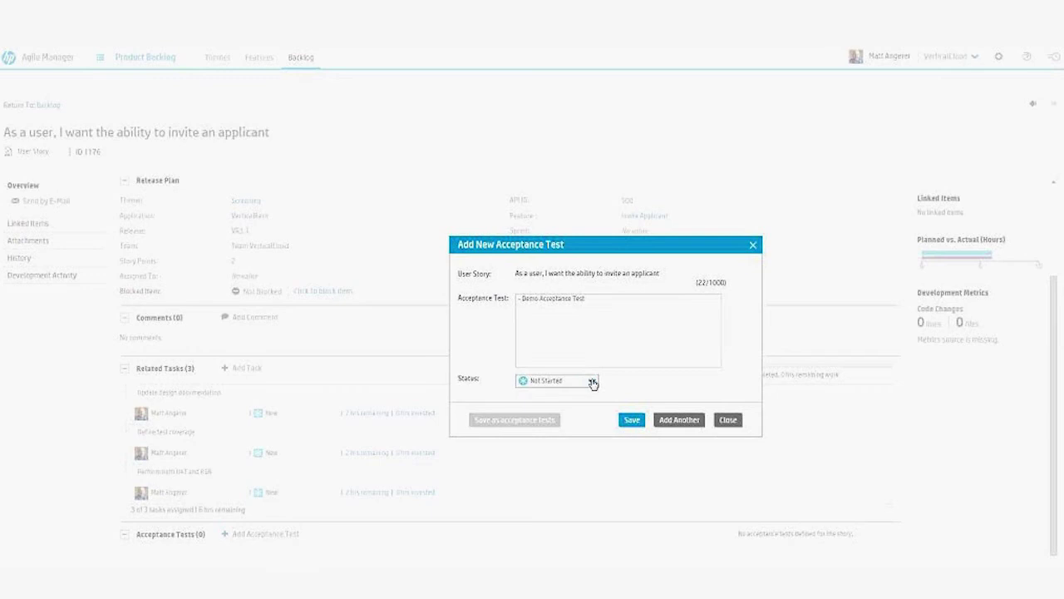
{"action": "left_click", "coordinate": [593, 382]}
{"action": "left_click", "coordinate": [578, 390]}
{"action": "left_click", "coordinate": [633, 422]}
{"action": "scroll", "coordinate": [385, 379], "scroll_direction": "down", "scroll_amount": 1}
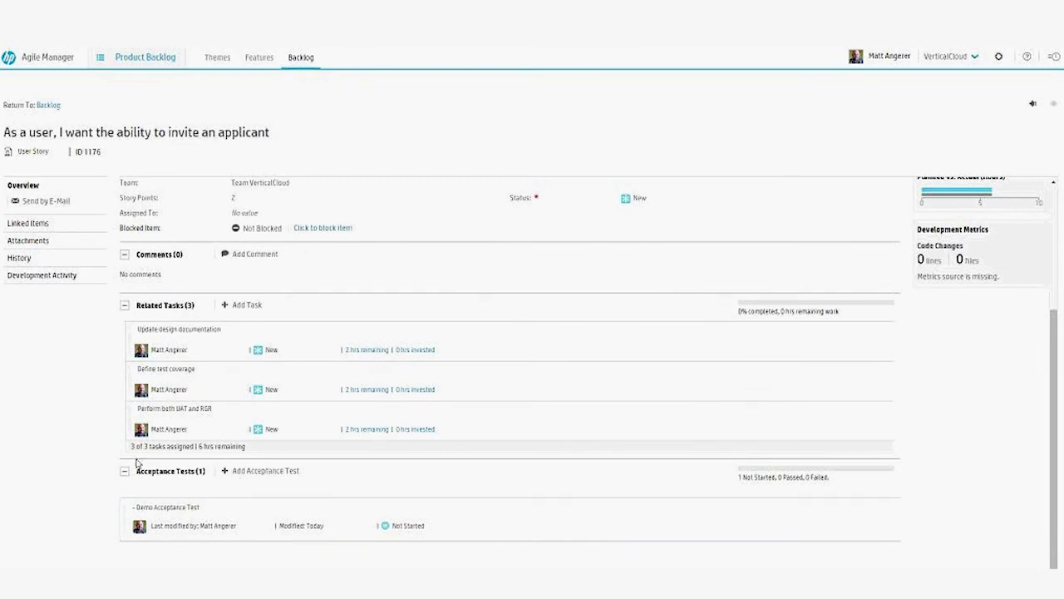
Step: Set the user story's status to In Progress in its release plan and save the change
{"action": "mouse_move", "coordinate": [563, 509]}
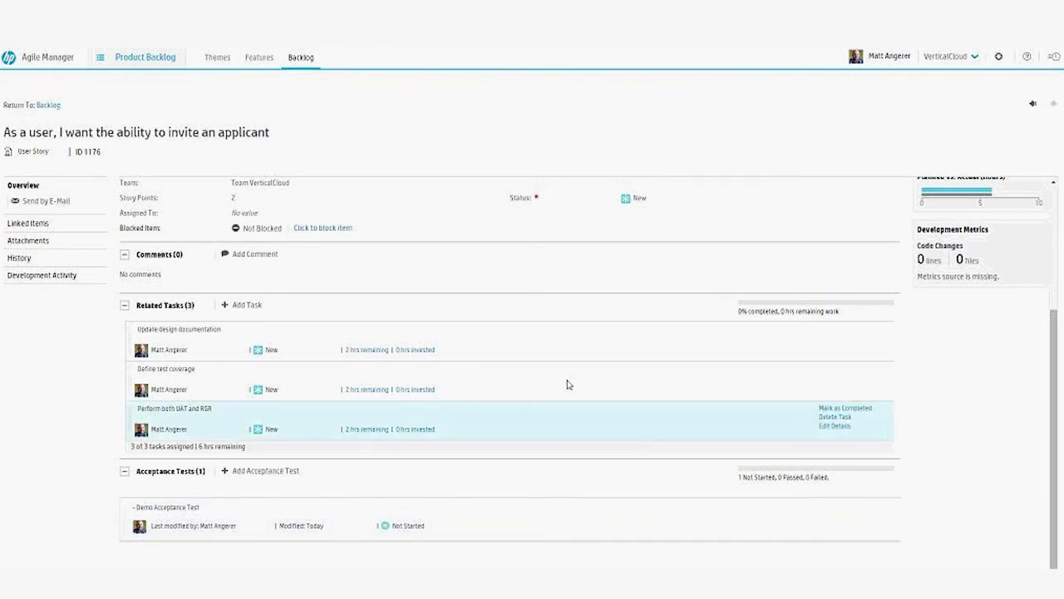
{"action": "scroll", "coordinate": [656, 375], "scroll_direction": "up", "scroll_amount": 3}
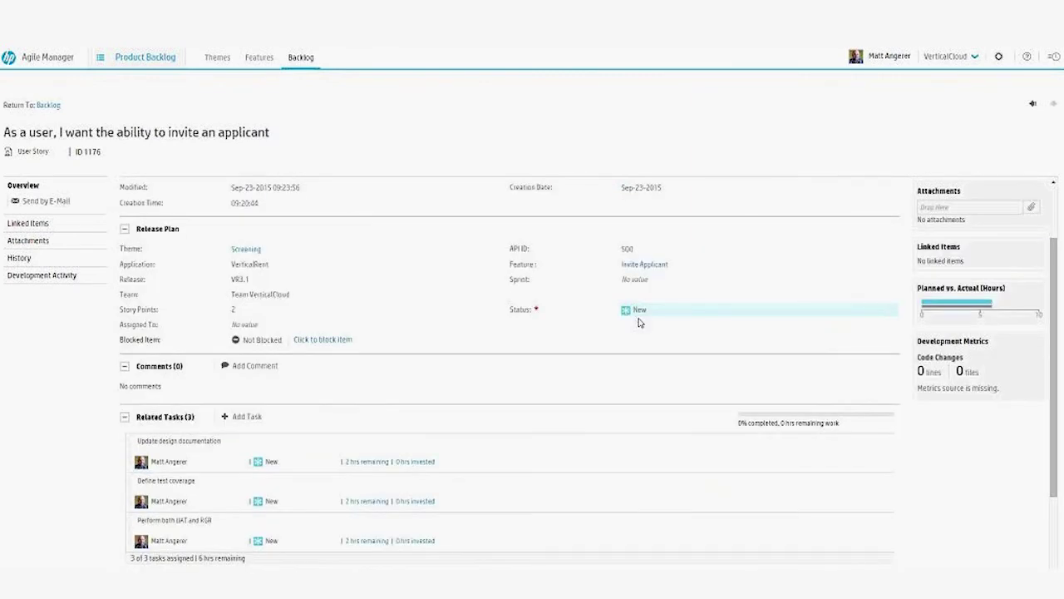
{"action": "left_click", "coordinate": [650, 316]}
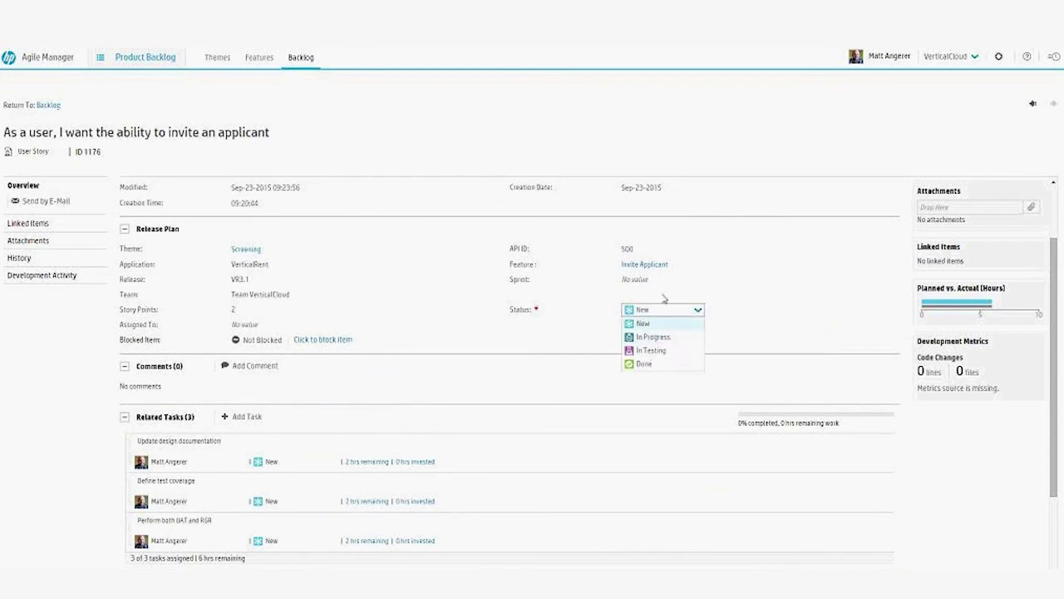
{"action": "left_click", "coordinate": [644, 323]}
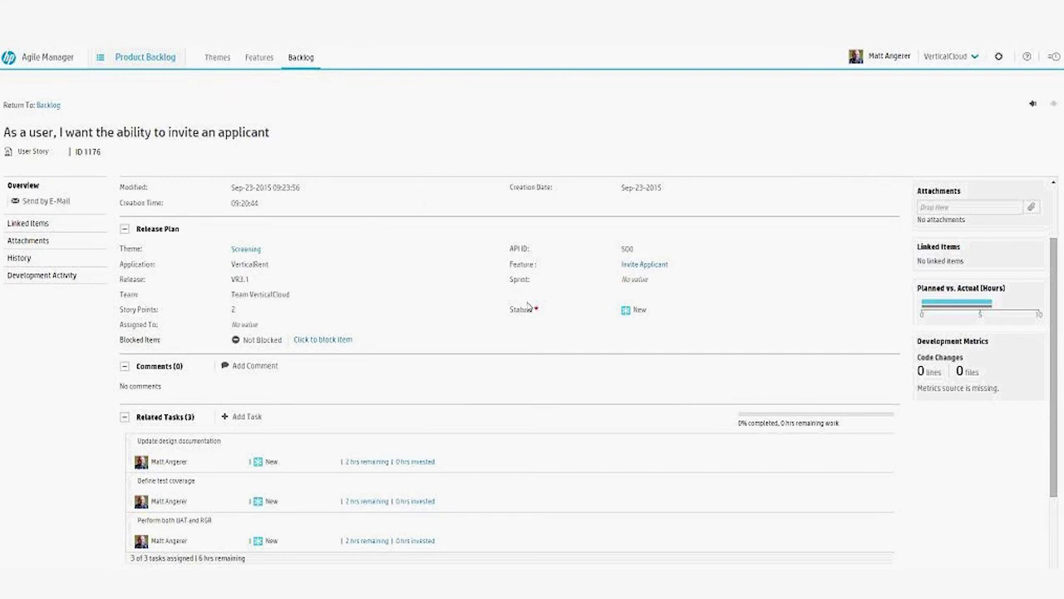
{"action": "left_click", "coordinate": [649, 312]}
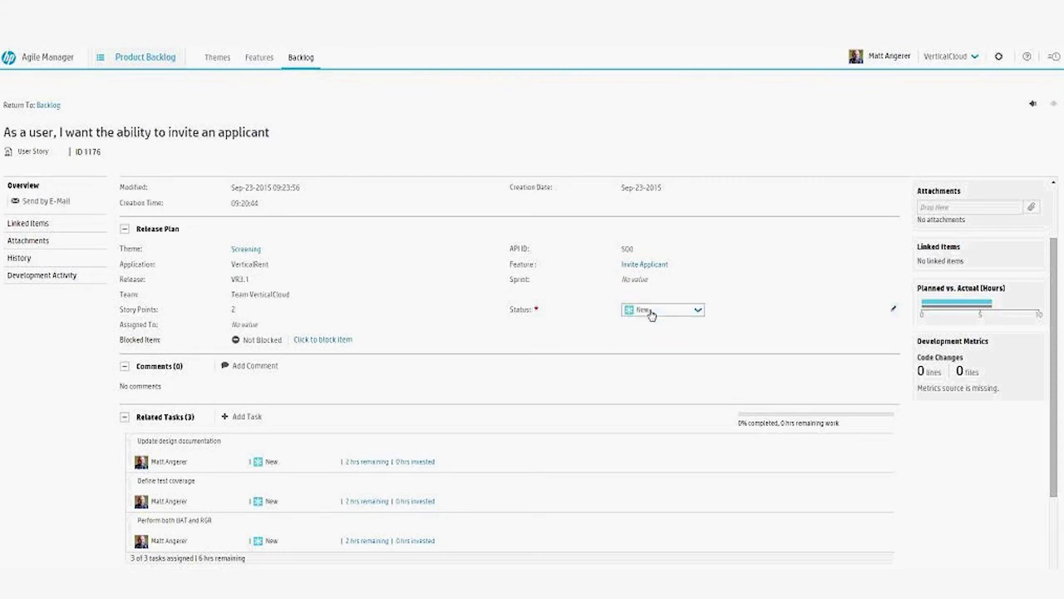
{"action": "left_click", "coordinate": [651, 336]}
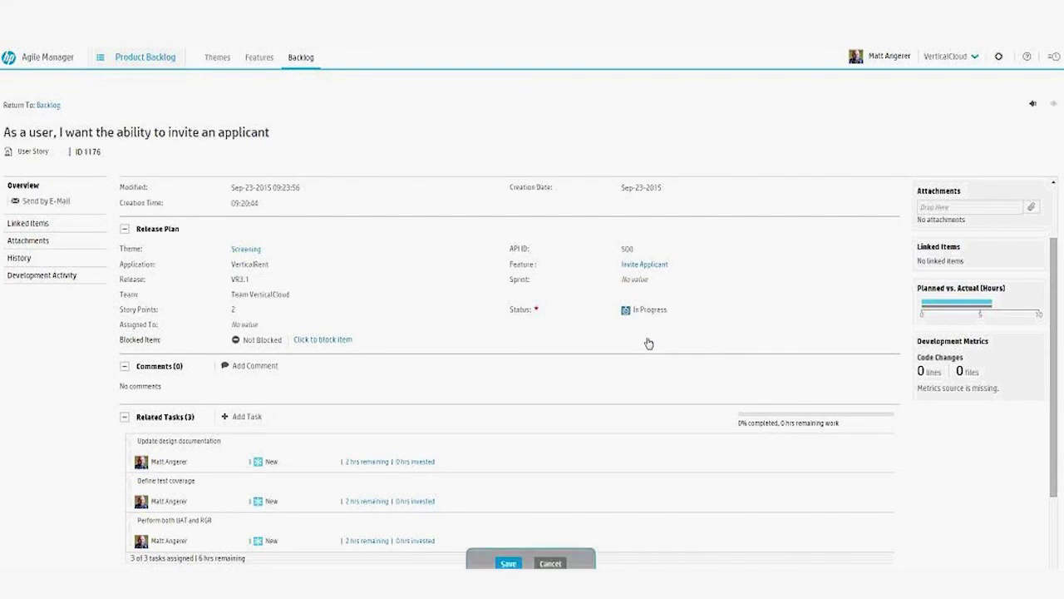
{"action": "left_click", "coordinate": [508, 563]}
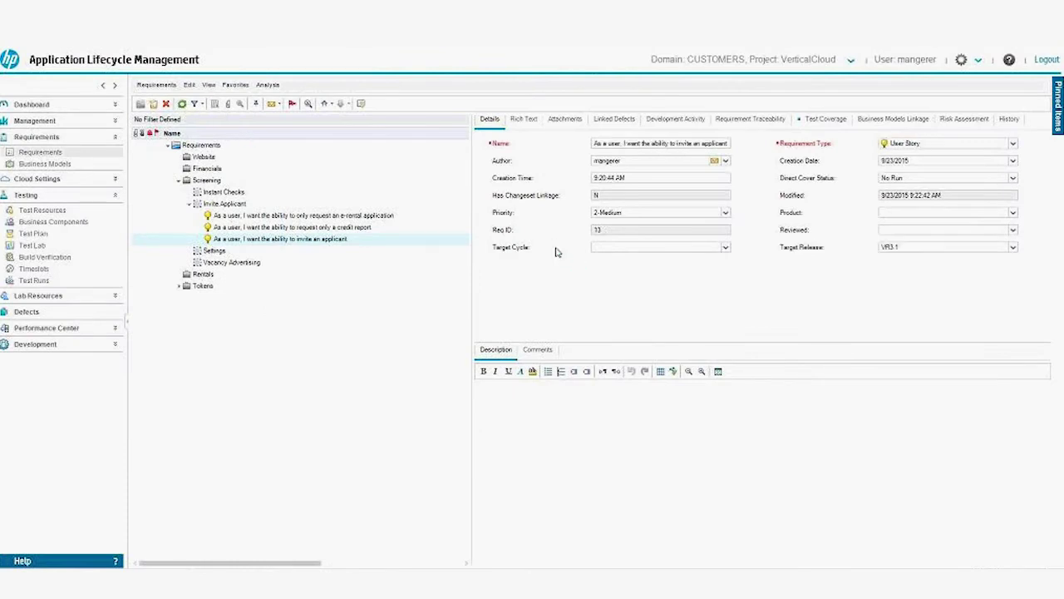
Step: Switch to Application Lifecycle Management, refresh the requirements, and set the invite-applicant test's status to Passed in the Test Lab
{"action": "left_click", "coordinate": [183, 106]}
{"action": "left_click", "coordinate": [978, 62]}
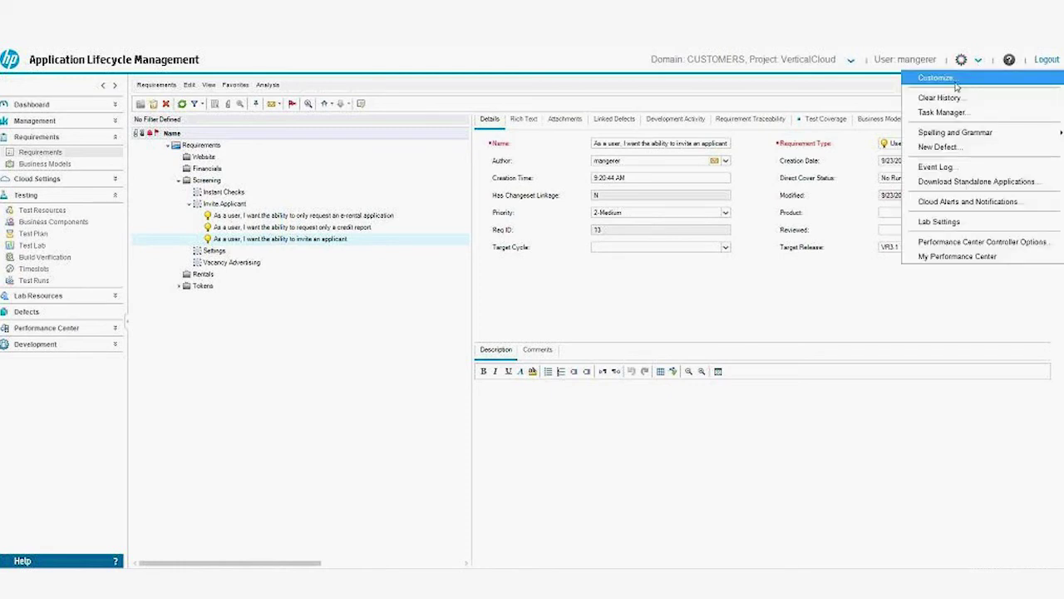
{"action": "left_click", "coordinate": [789, 274]}
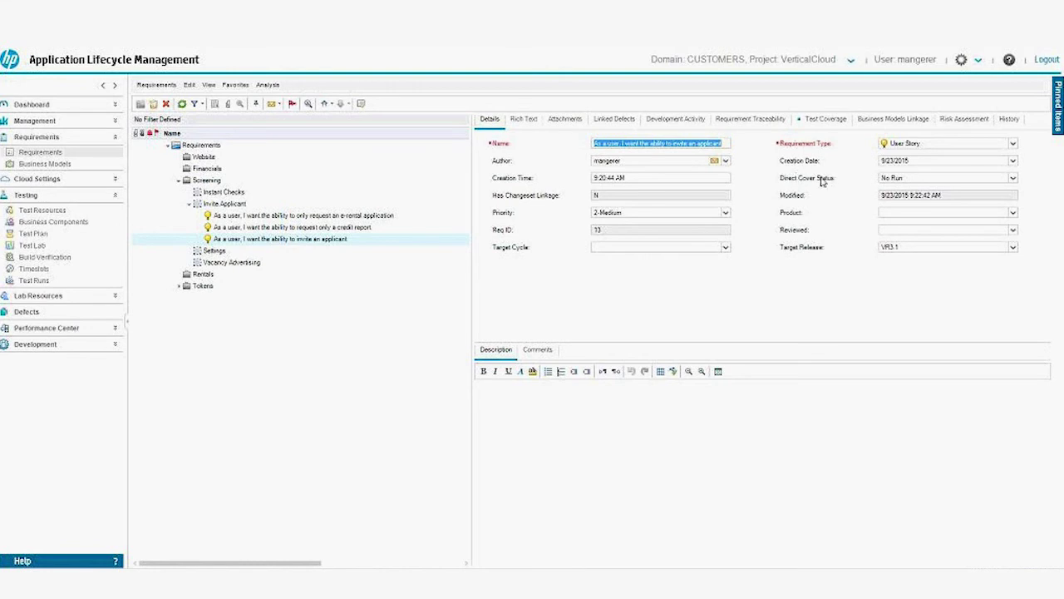
{"action": "left_click", "coordinate": [33, 247]}
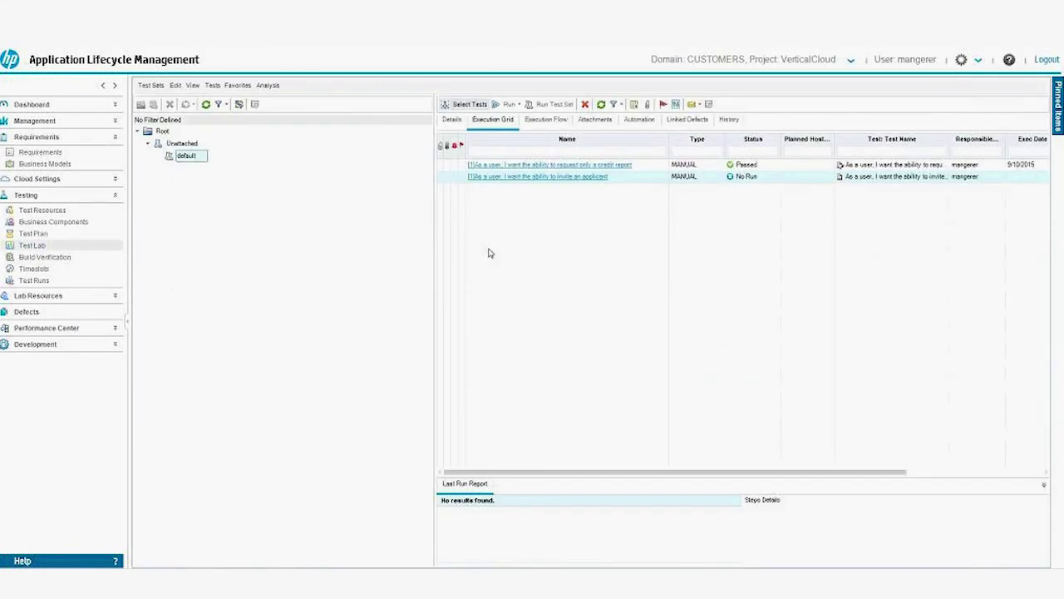
{"action": "left_click", "coordinate": [755, 177]}
{"action": "left_click", "coordinate": [775, 177]}
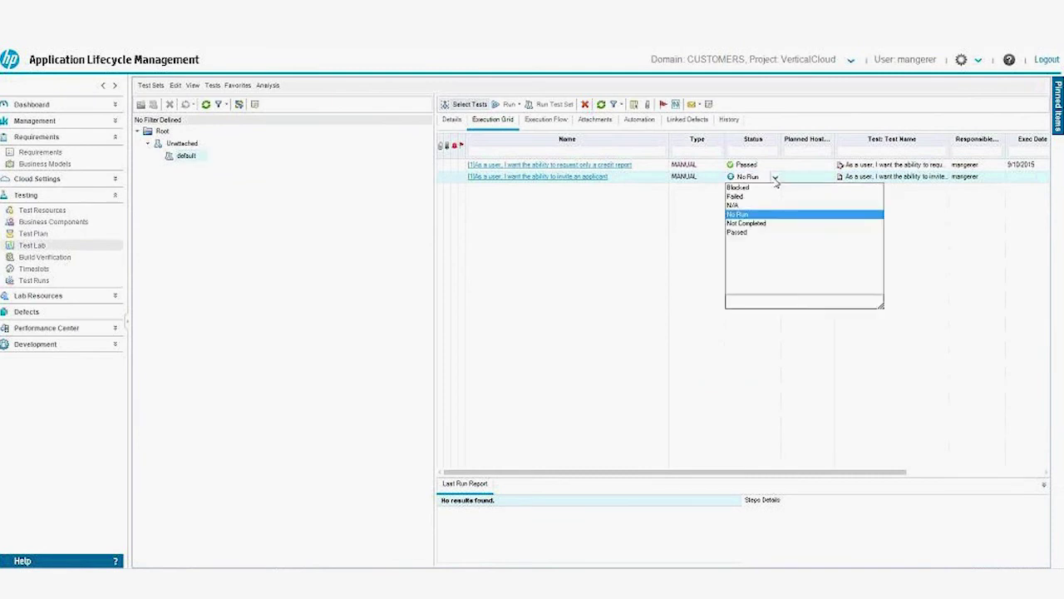
{"action": "left_click", "coordinate": [747, 232]}
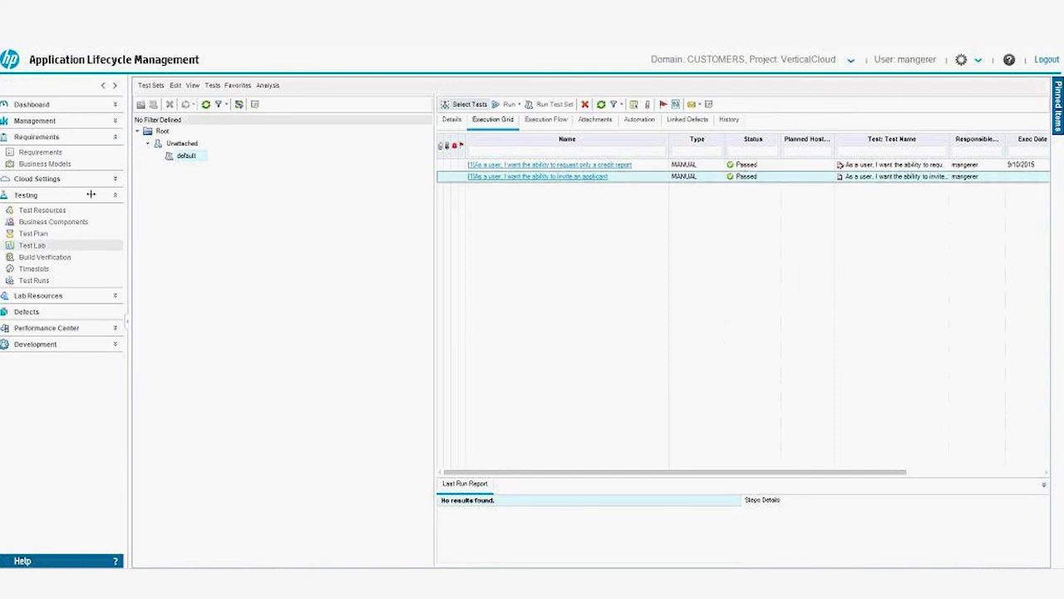
Step: Check the invite-applicant story's Direct Cover Status in the requirements and in Agile Manager
{"action": "left_click", "coordinate": [40, 153]}
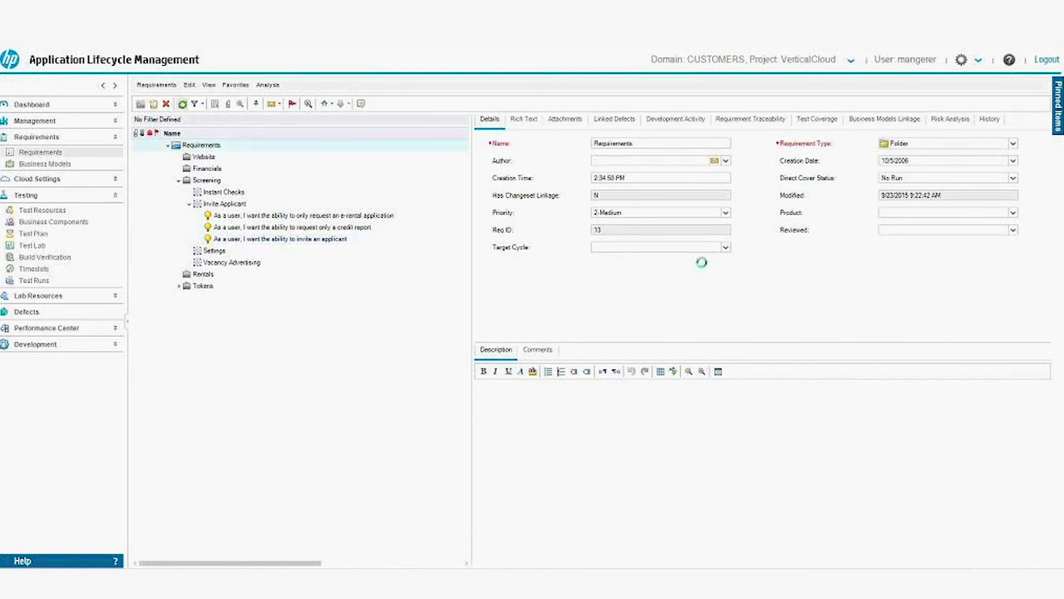
{"action": "left_click", "coordinate": [912, 176]}
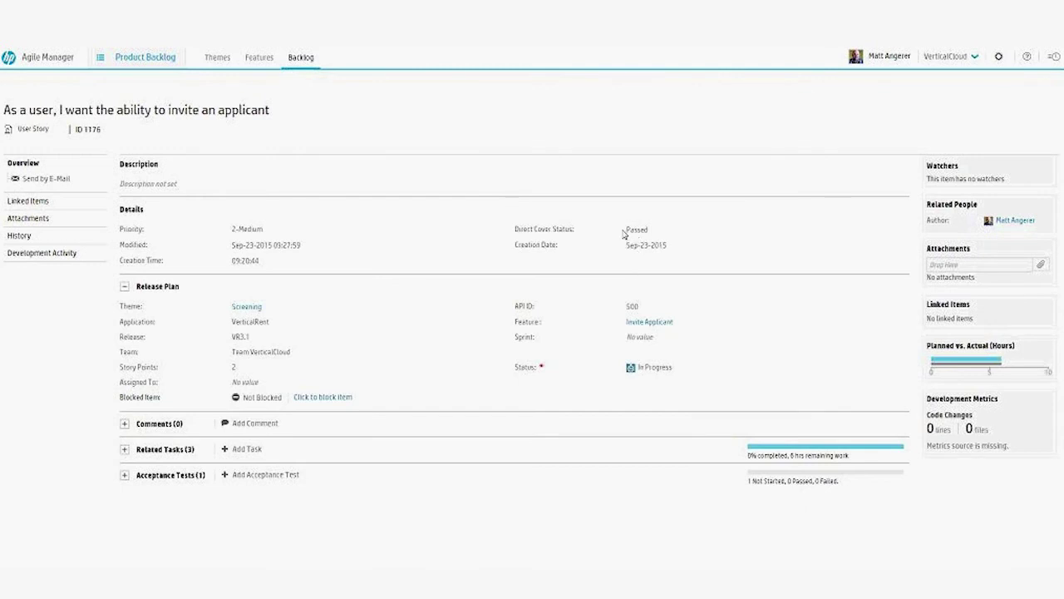
{"action": "left_click_drag", "start_coordinate": [517, 235], "coordinate": [648, 239]}
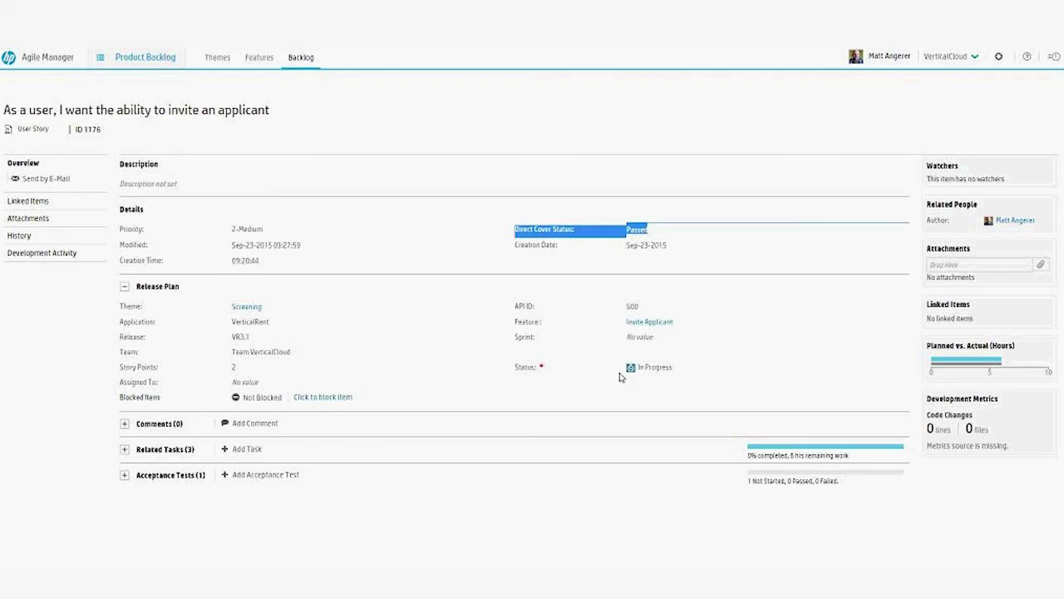
Step: Try to set the user story's status to Done in Agile Manager
{"action": "left_click", "coordinate": [661, 371]}
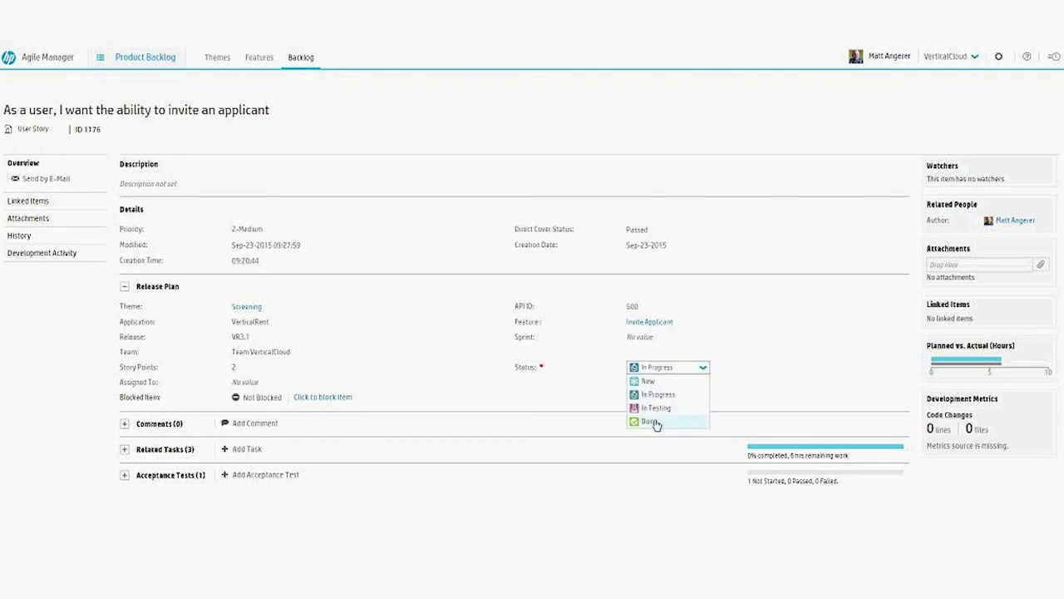
{"action": "left_click", "coordinate": [653, 422]}
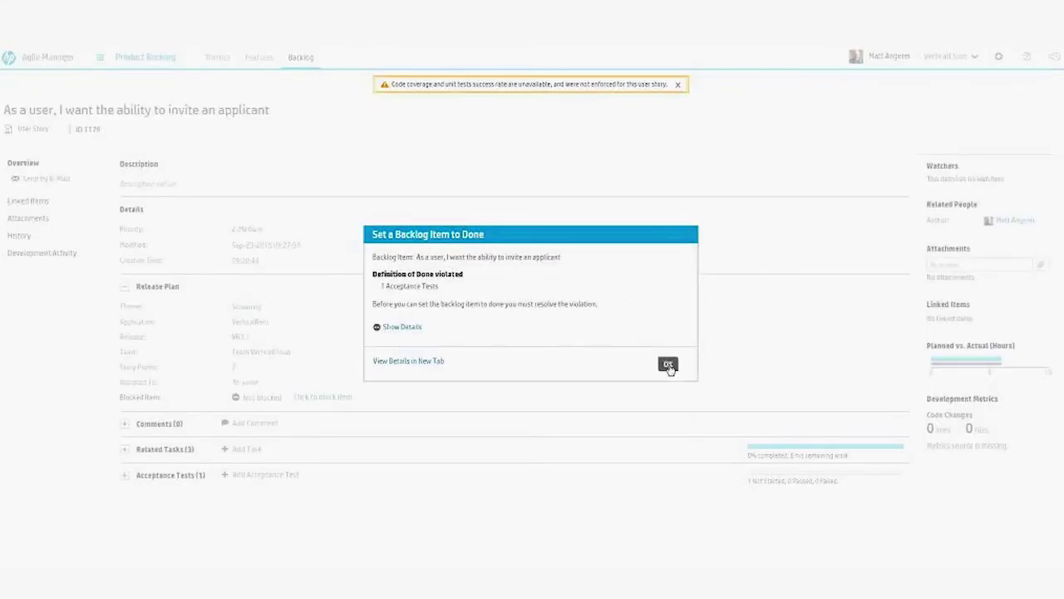
{"action": "left_click", "coordinate": [669, 365]}
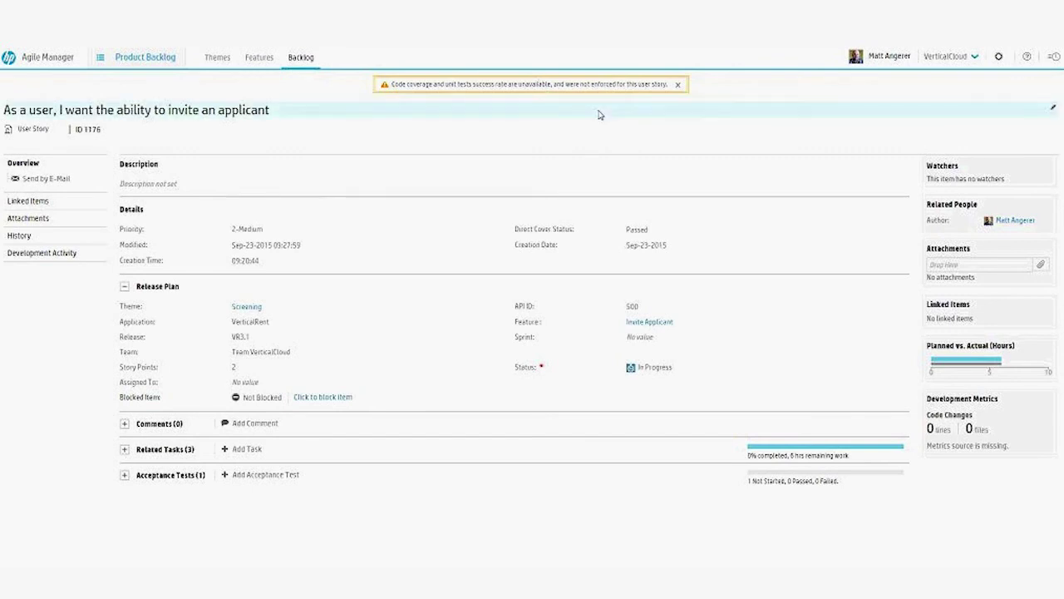
Step: Open the Synchronizer in the integrations configuration and view the ALM endpoint credentials on the remote synchronizer machine
{"action": "left_click", "coordinate": [999, 58]}
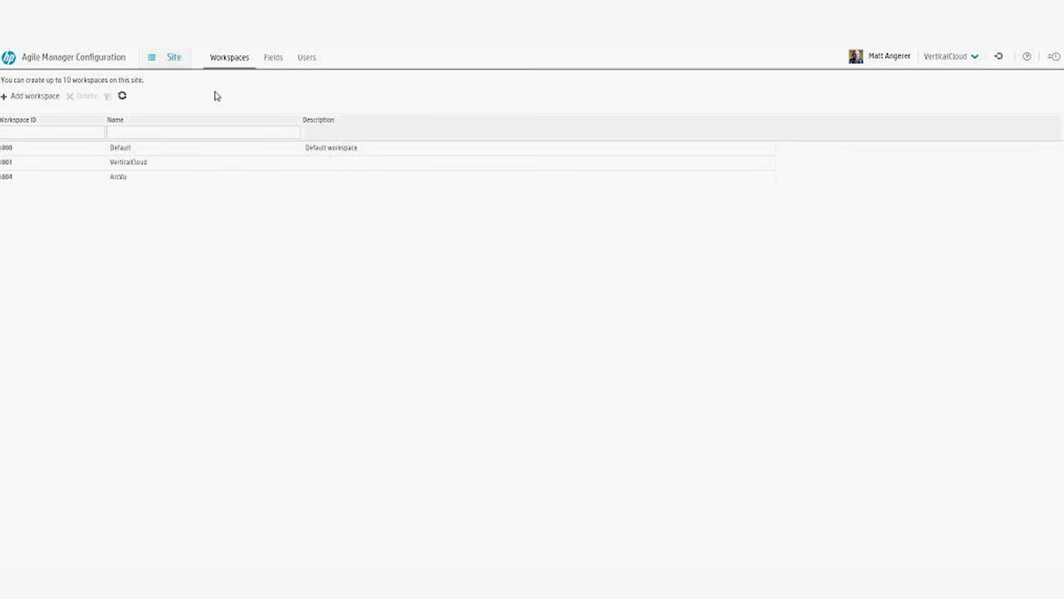
{"action": "left_click", "coordinate": [159, 67]}
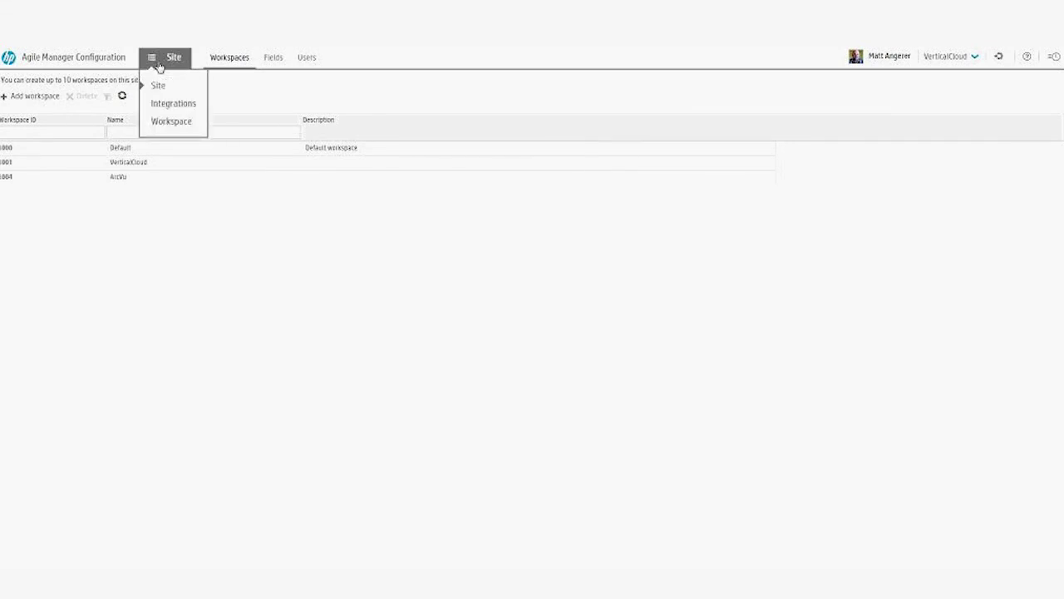
{"action": "left_click", "coordinate": [1001, 59]}
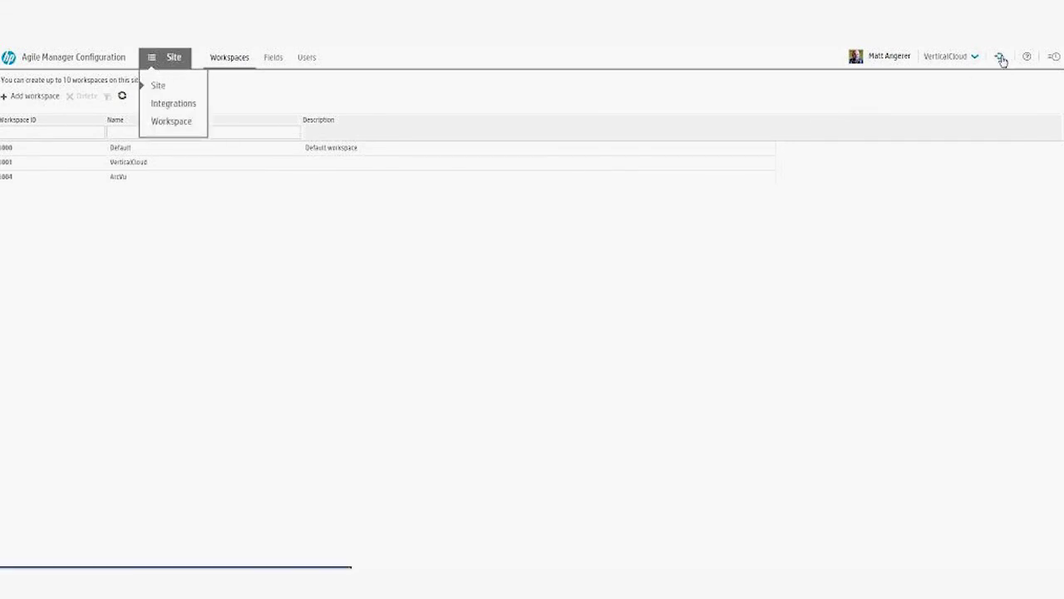
{"action": "left_click", "coordinate": [180, 106]}
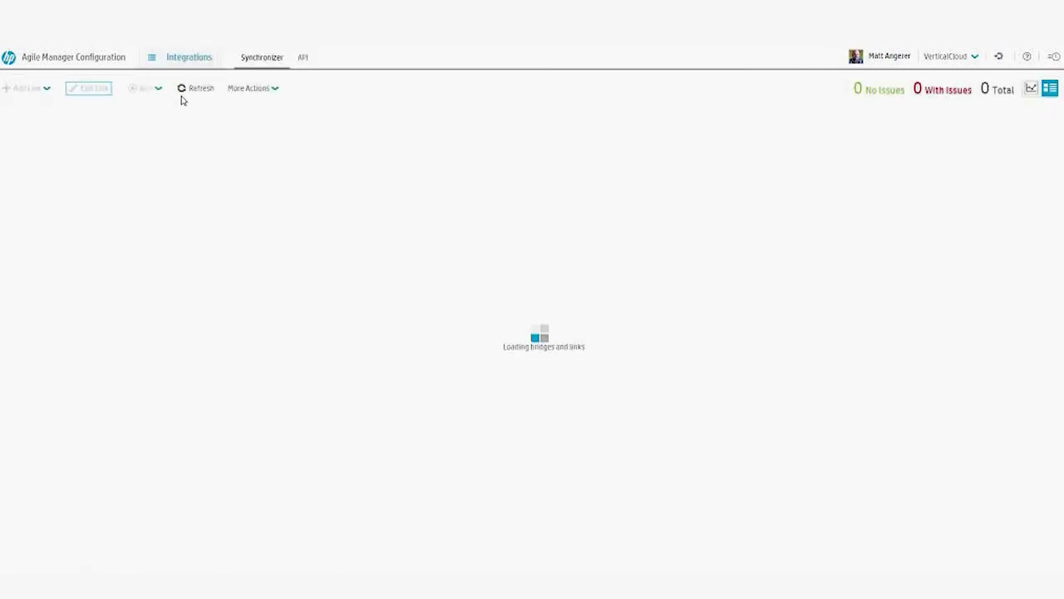
{"action": "left_click", "coordinate": [263, 64]}
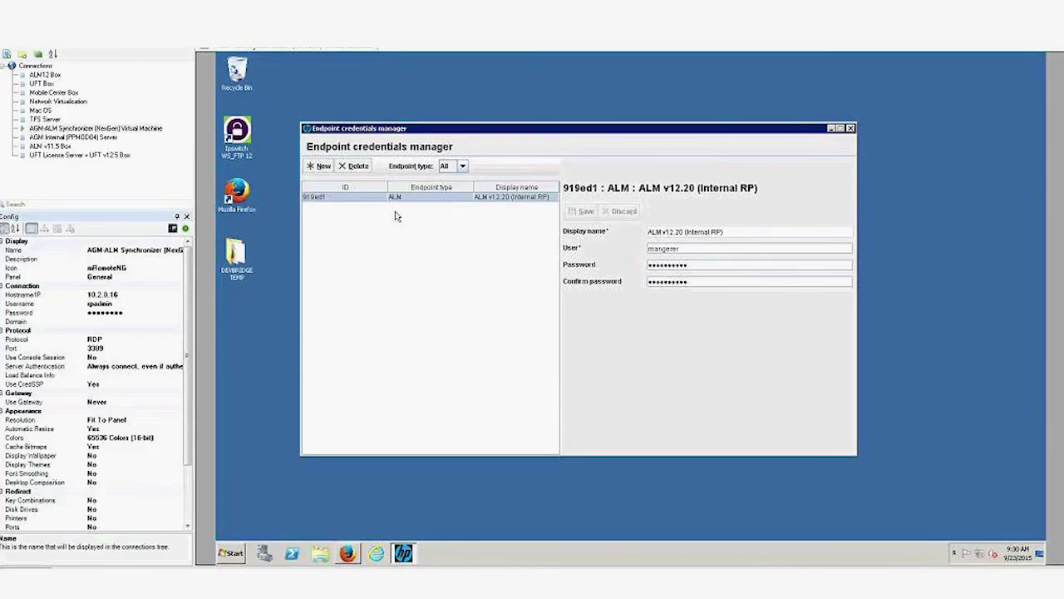
{"action": "left_click_drag", "start_coordinate": [379, 130], "coordinate": [403, 129]}
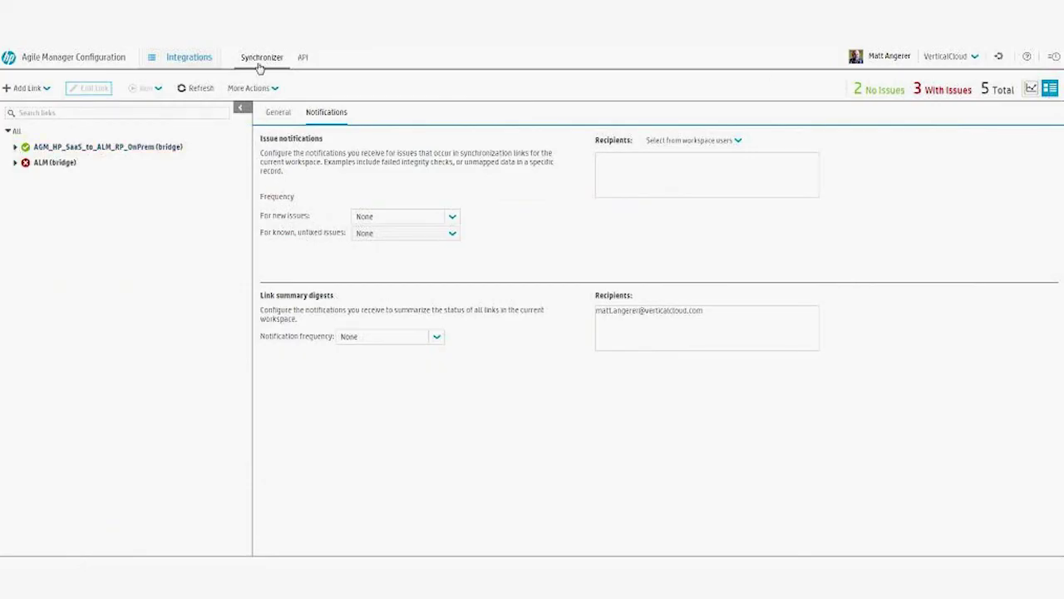
Step: Examine the field mapping of the Defects link under the AGM_HP_SaaS_to_ALM_RP_OnPrem bridge's VerticalCloud workspace, including the Detected on Date field
{"action": "left_click", "coordinate": [15, 148]}
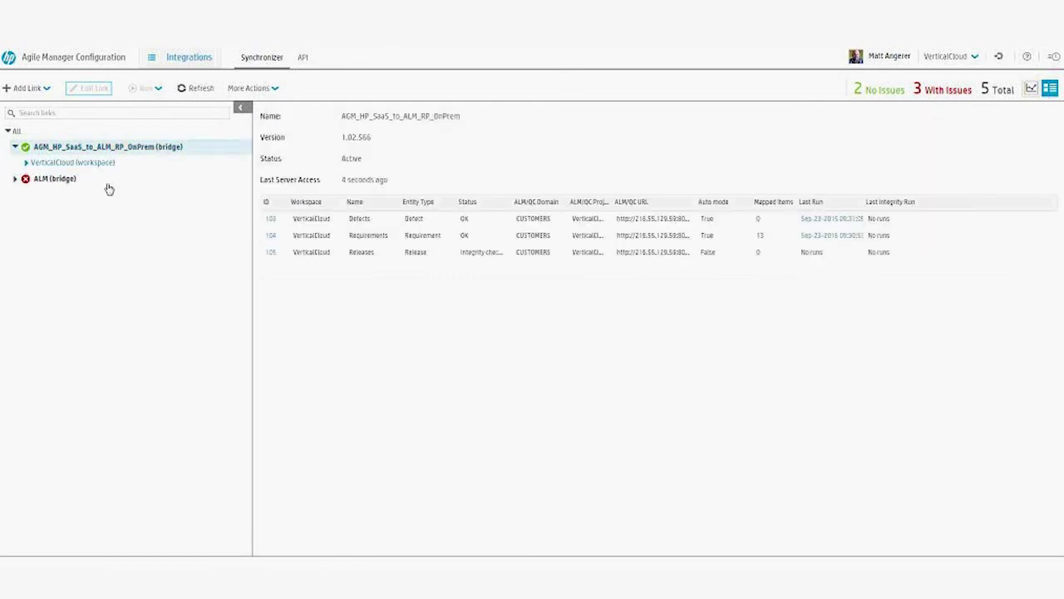
{"action": "left_click", "coordinate": [72, 162]}
{"action": "left_click", "coordinate": [73, 179]}
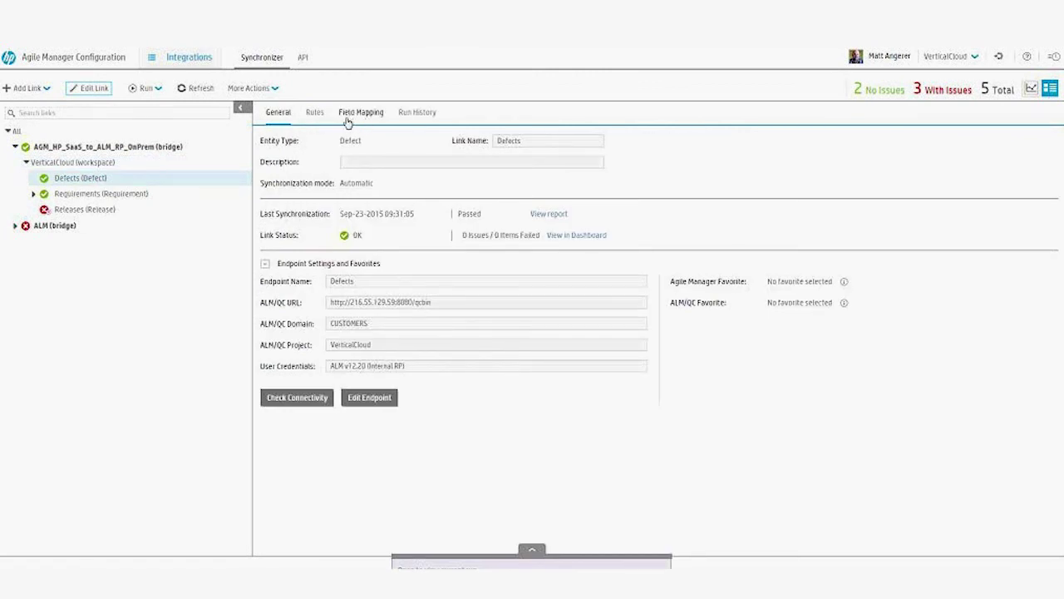
{"action": "left_click", "coordinate": [348, 117]}
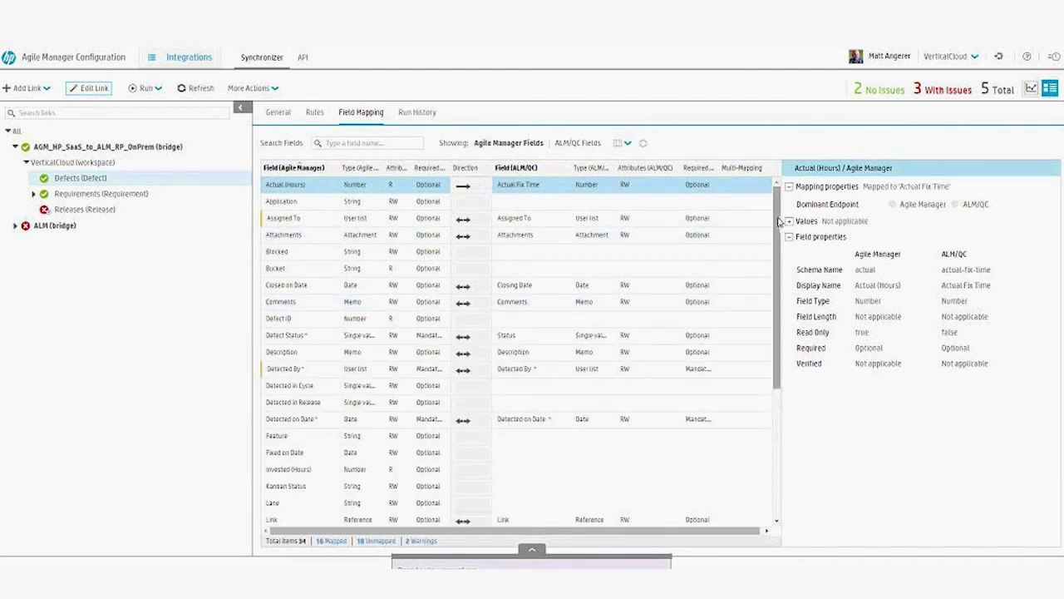
{"action": "left_click_drag", "start_coordinate": [779, 221], "coordinate": [779, 238]}
{"action": "scroll", "coordinate": [582, 267], "scroll_direction": "up", "scroll_amount": 1}
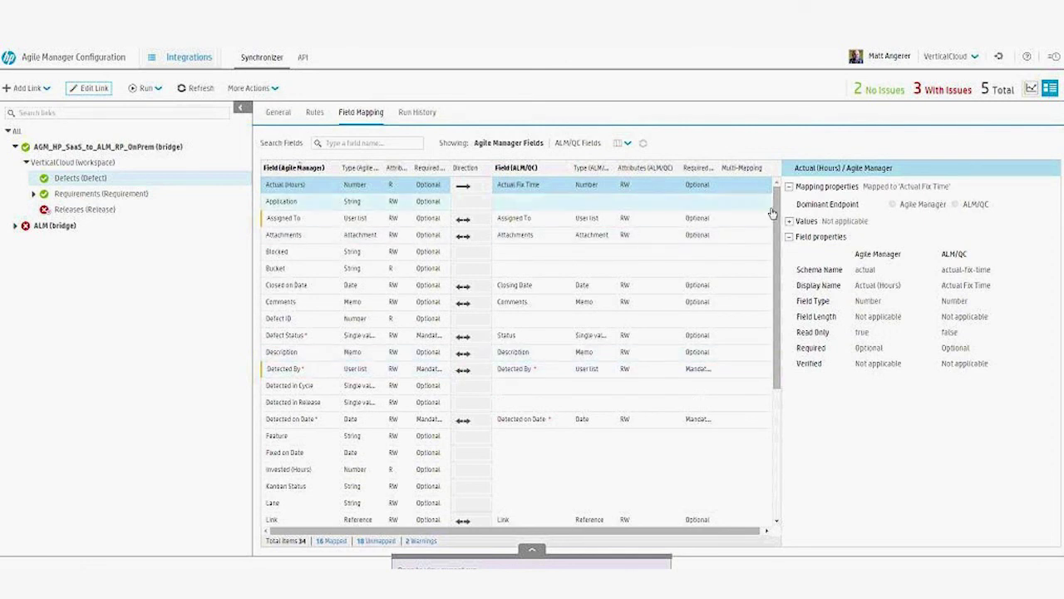
{"action": "scroll", "coordinate": [780, 237], "scroll_direction": "down", "scroll_amount": 5}
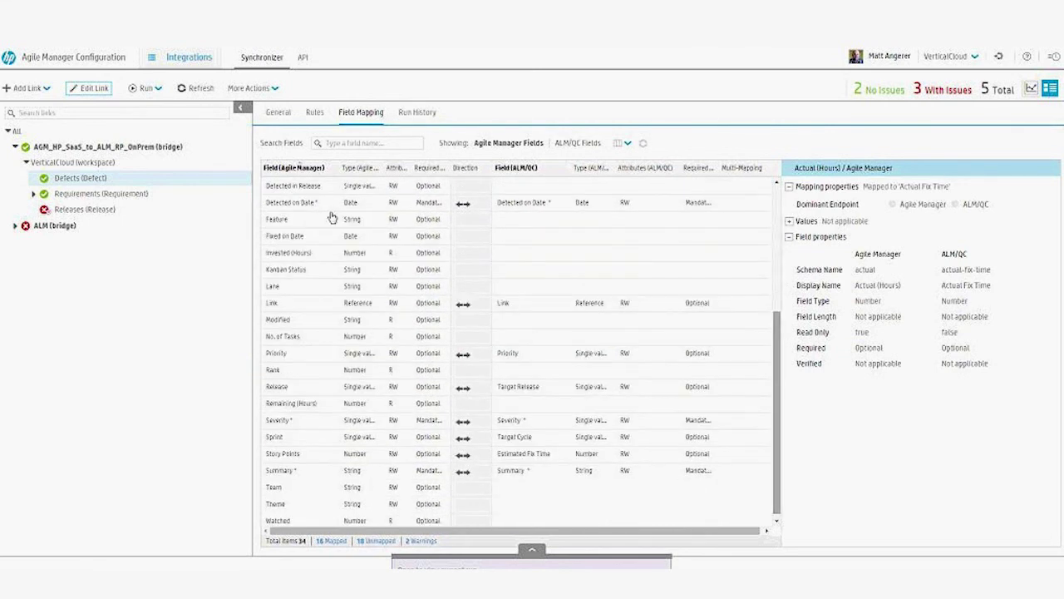
{"action": "left_click", "coordinate": [337, 206]}
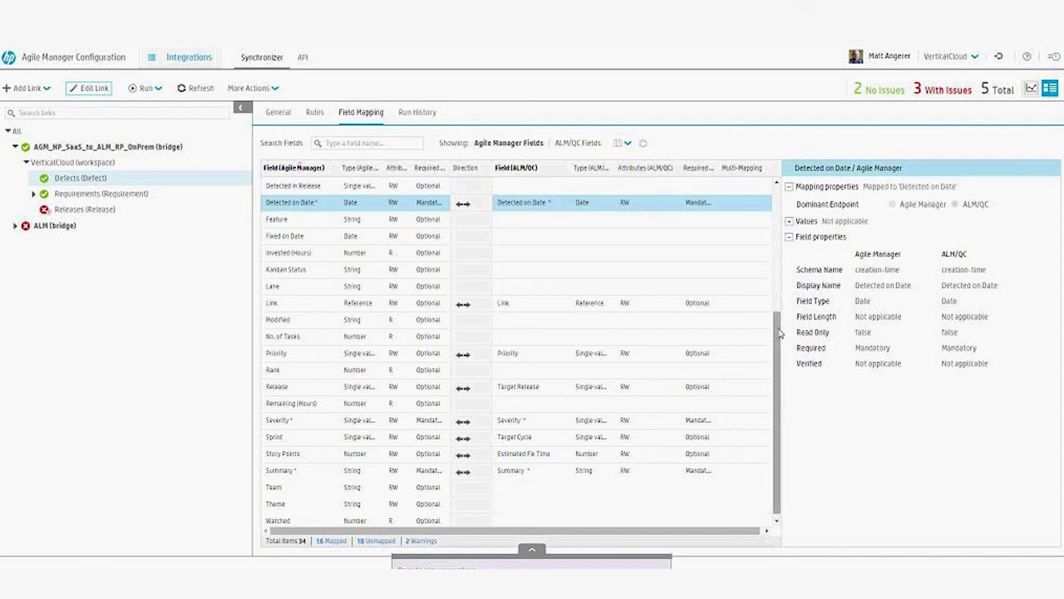
{"action": "scroll", "coordinate": [780, 316], "scroll_direction": "up", "scroll_amount": 5}
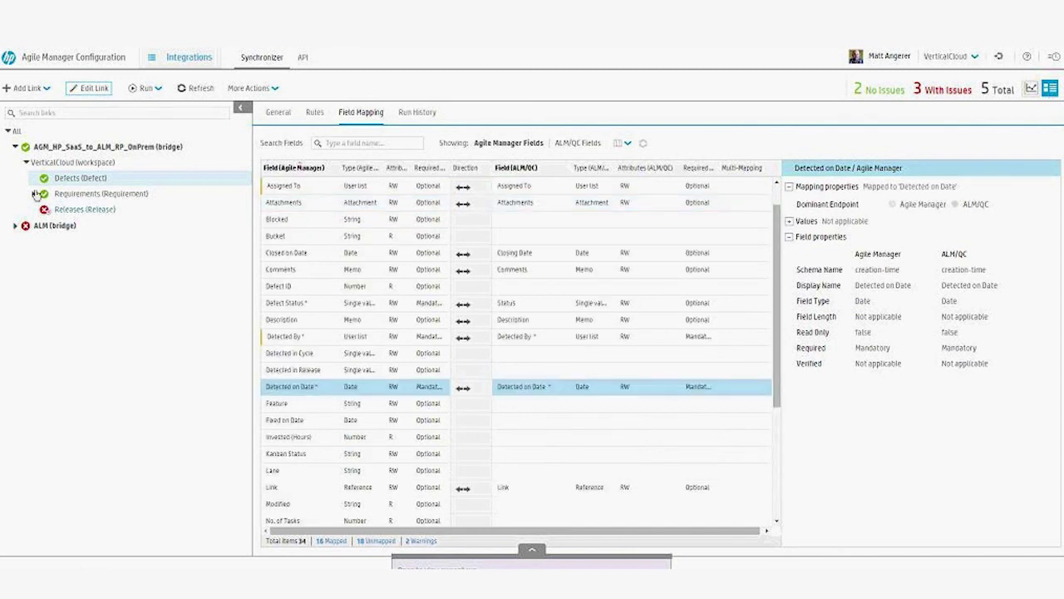
Step: Review the Requirements link's run history and the field mappings of its User Story, Feature and Theme entities
{"action": "left_click", "coordinate": [142, 196]}
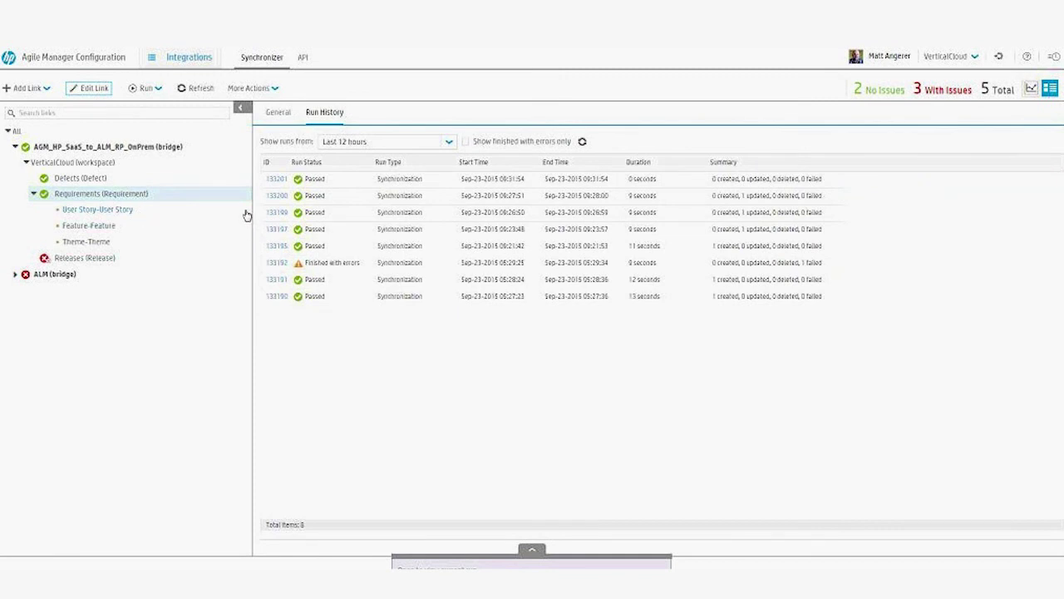
{"action": "left_click", "coordinate": [95, 215]}
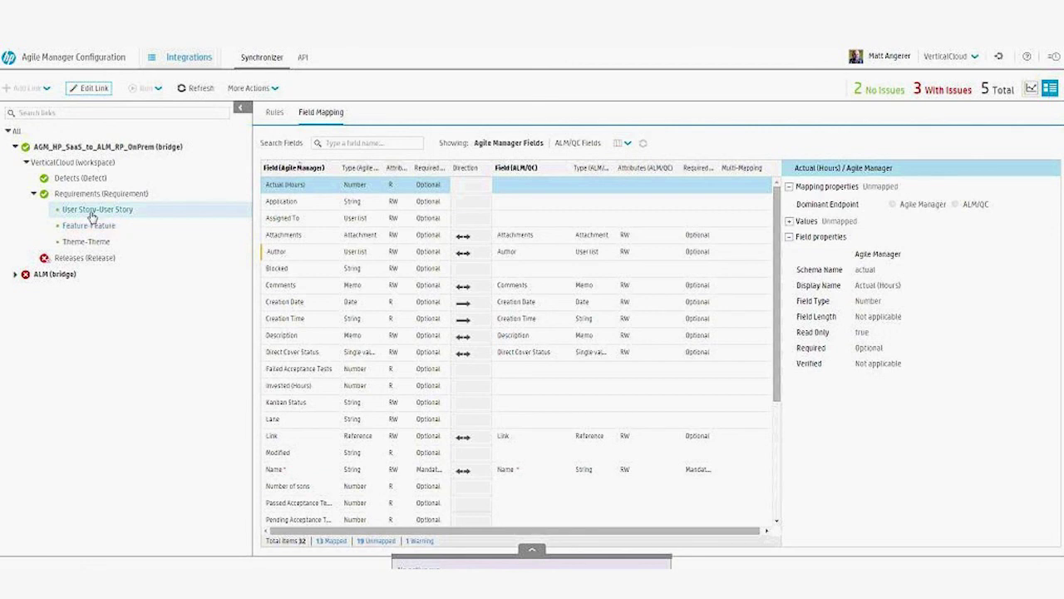
{"action": "left_click", "coordinate": [66, 228]}
{"action": "left_click", "coordinate": [76, 242]}
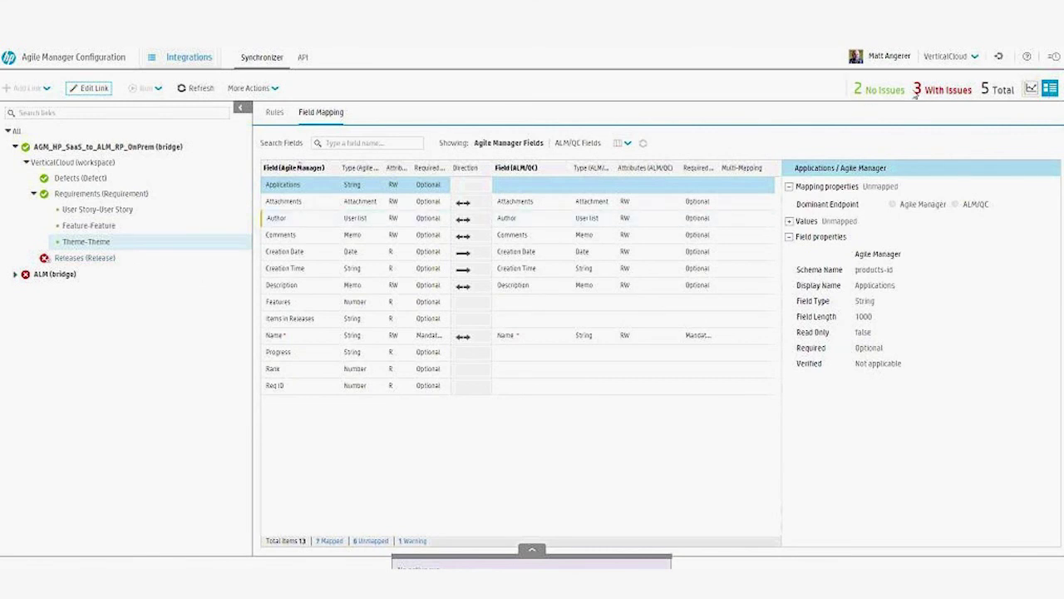
{"action": "left_click_drag", "start_coordinate": [915, 89], "coordinate": [975, 90]}
{"action": "left_click", "coordinate": [227, 262]}
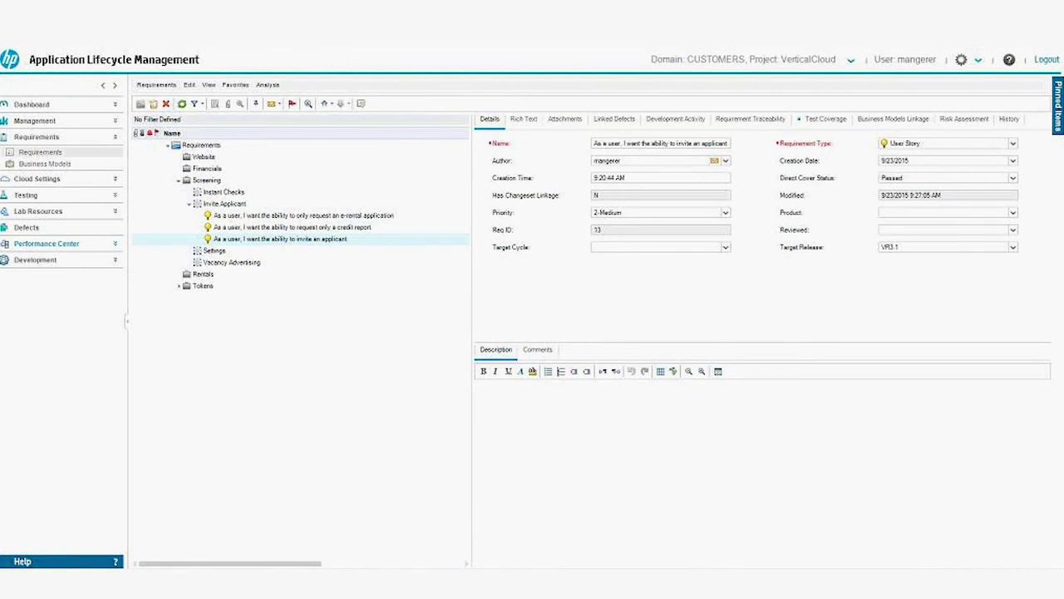
Step: Switch to Application Lifecycle Management and view the details of release VR3.1 and its cycle VR3.1_1
{"action": "left_click", "coordinate": [38, 121]}
{"action": "left_click", "coordinate": [38, 135]}
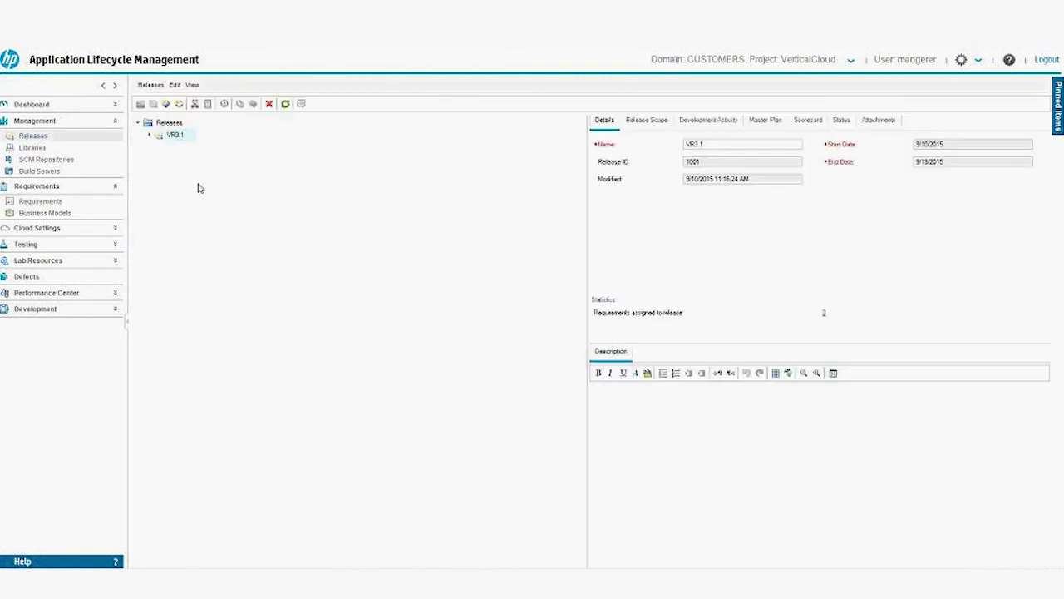
{"action": "left_click", "coordinate": [149, 135]}
{"action": "left_click", "coordinate": [184, 147]}
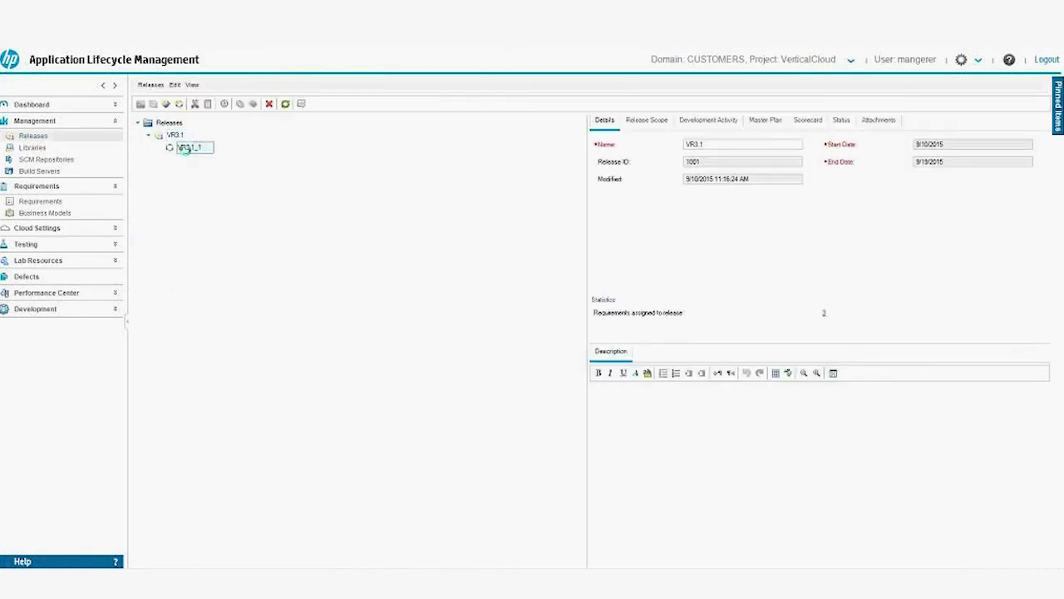
{"action": "left_click", "coordinate": [177, 136]}
{"action": "left_click", "coordinate": [183, 147]}
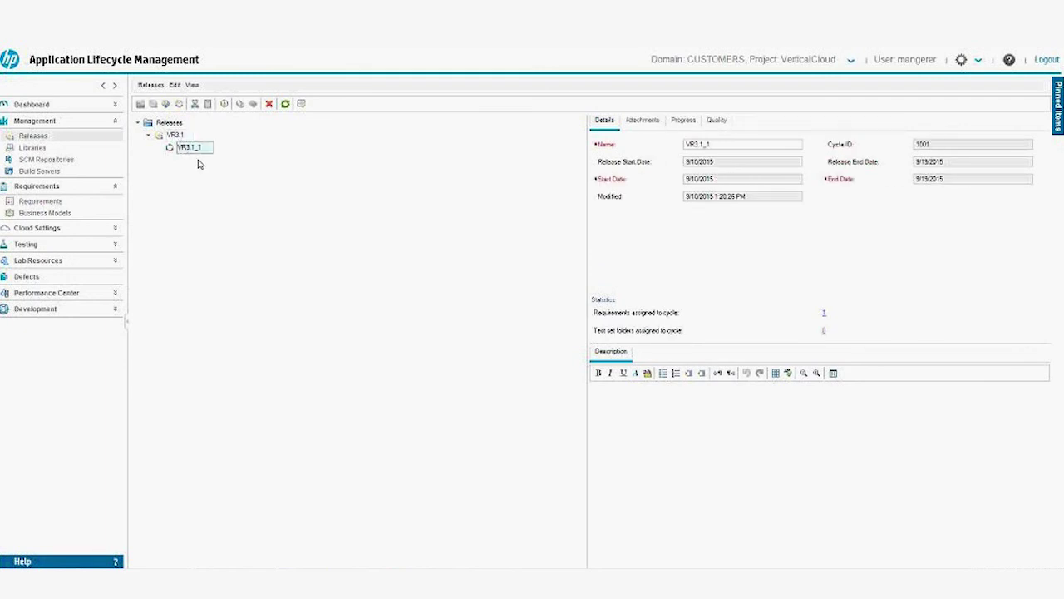